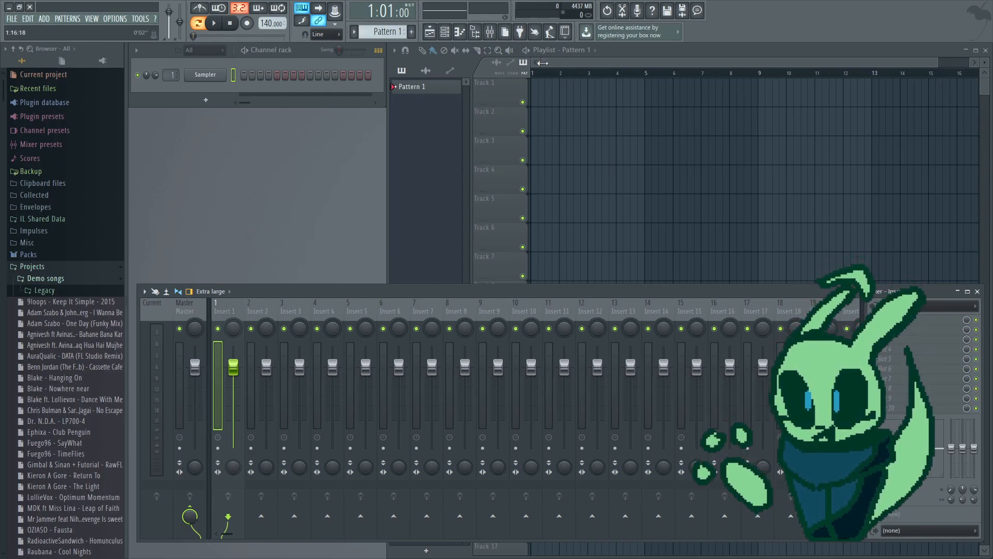
Place the youtube_AIQvNSmqPuE_audio clip at the start of Track 1 in the playlist.
left_click(542, 62)
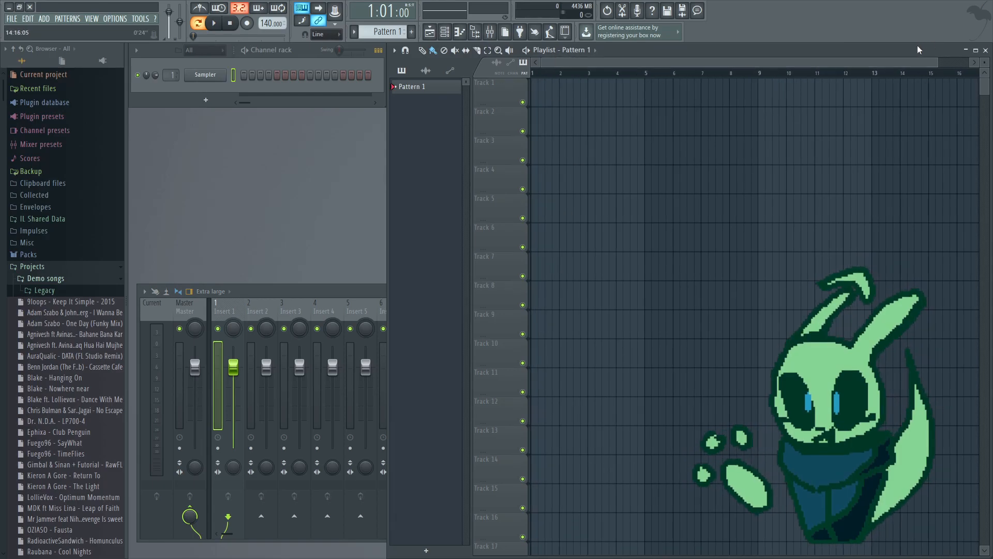
left_click_drag(939, 59, 967, 58)
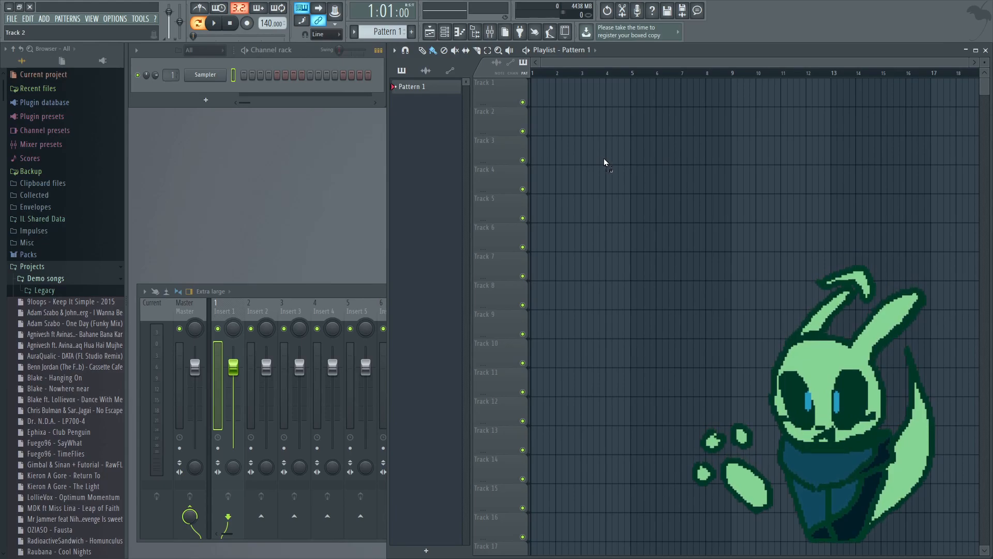
left_click_drag(591, 139, 501, 82)
scroll(512, 114, "up", 4)
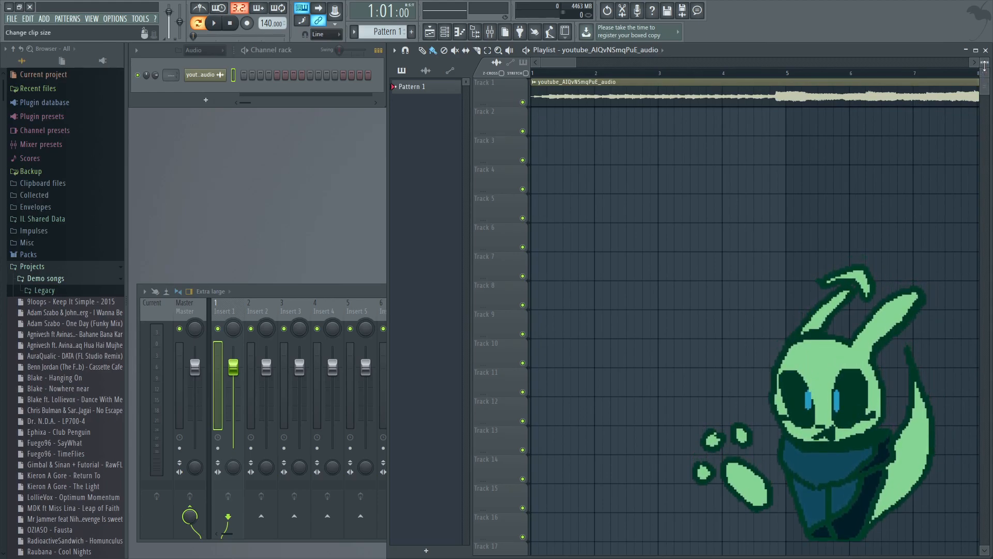
Examine the audio clip's waveform over its full length and in detail at its start, enlarging the track height.
scroll(663, 168, "down", 3)
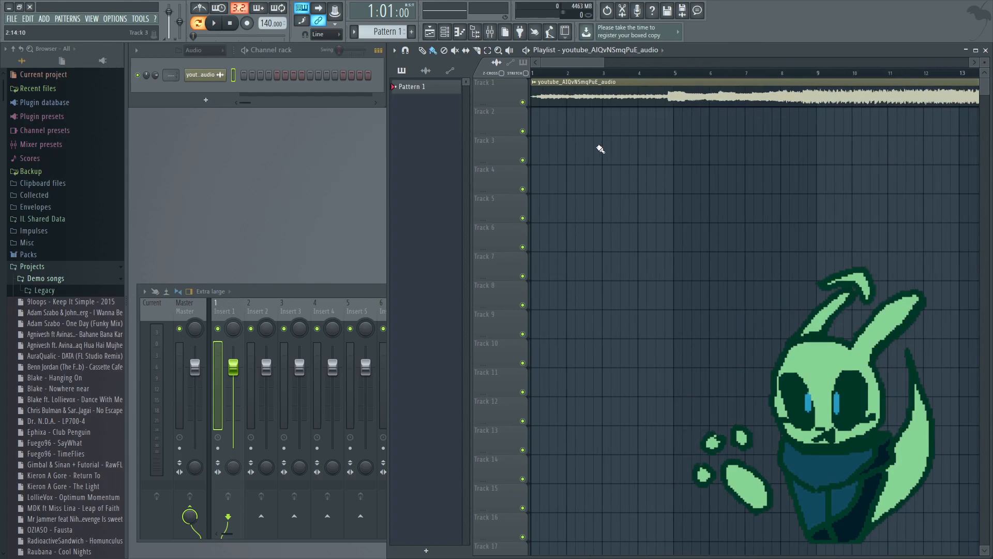
scroll(540, 100, "down", 3)
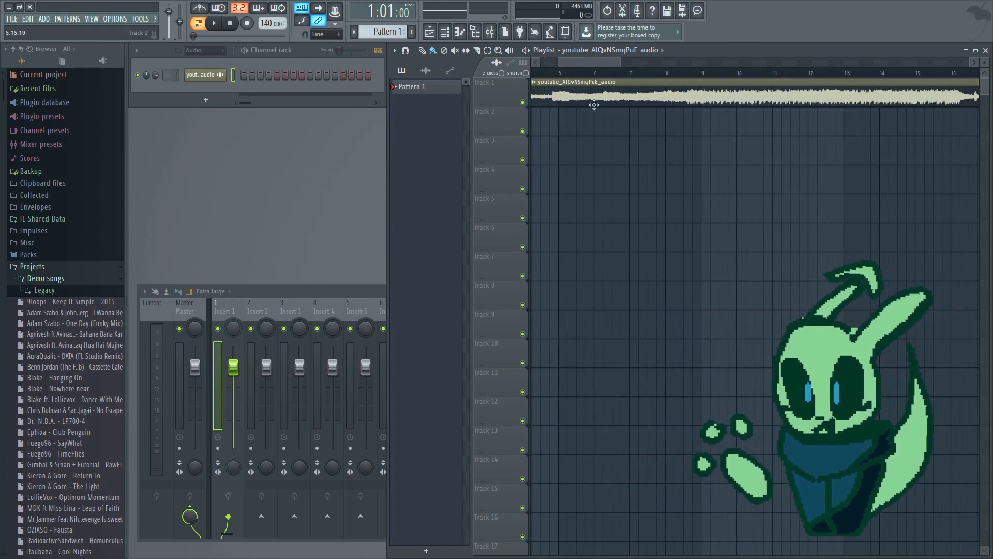
scroll(692, 228, "down", 3)
scroll(849, 157, "up", 3)
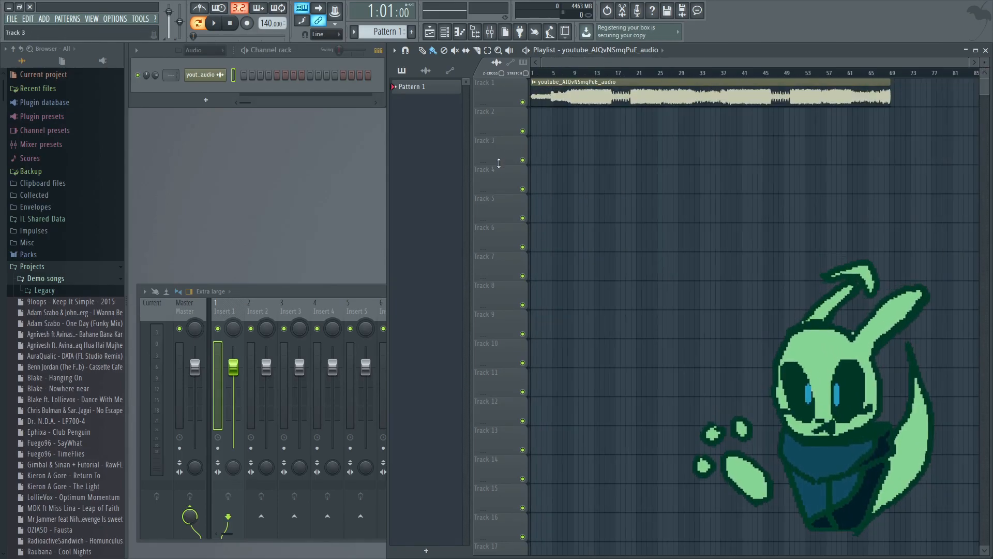
scroll(603, 152, "up", 2)
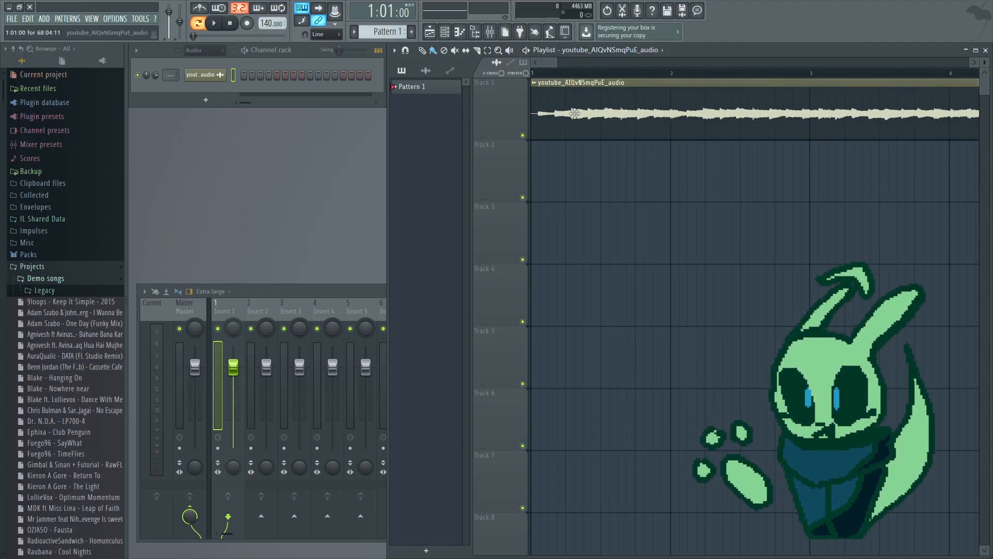
scroll(555, 124, "up", 2)
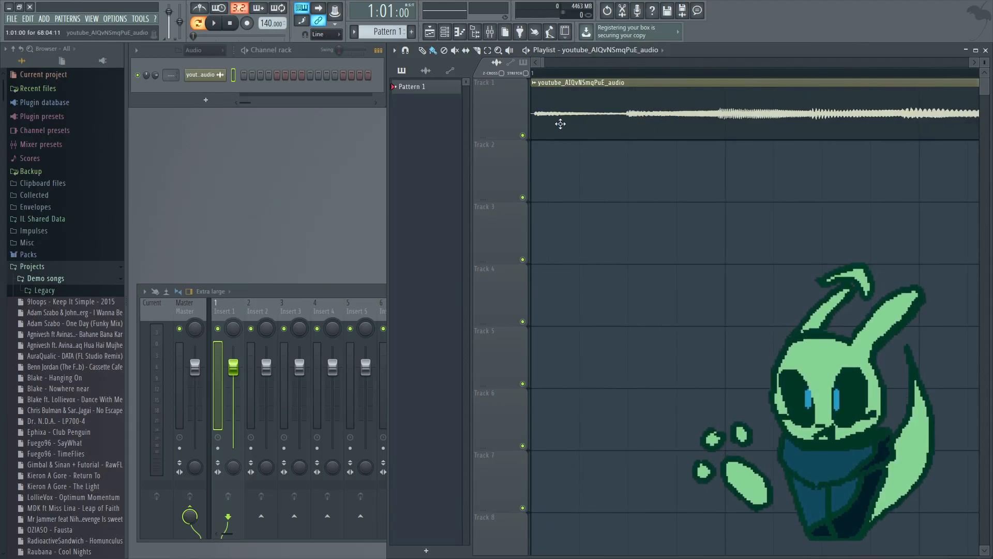
scroll(501, 151, "up", 2)
scroll(528, 141, "down", 5)
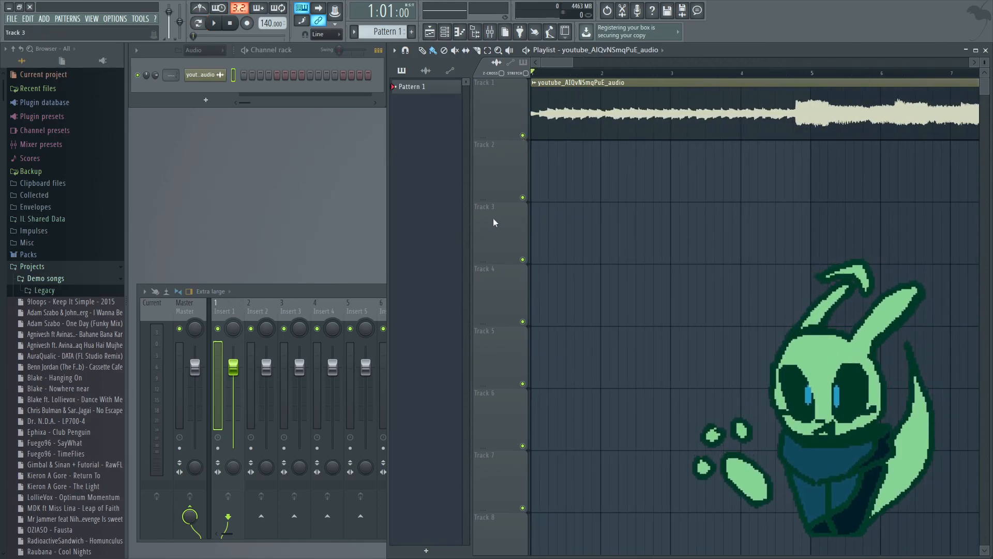
Set the project tempo to 148 and compare the clip's waveform with the bar lines around bars 5 and 9.
scroll(581, 120, "up", 2)
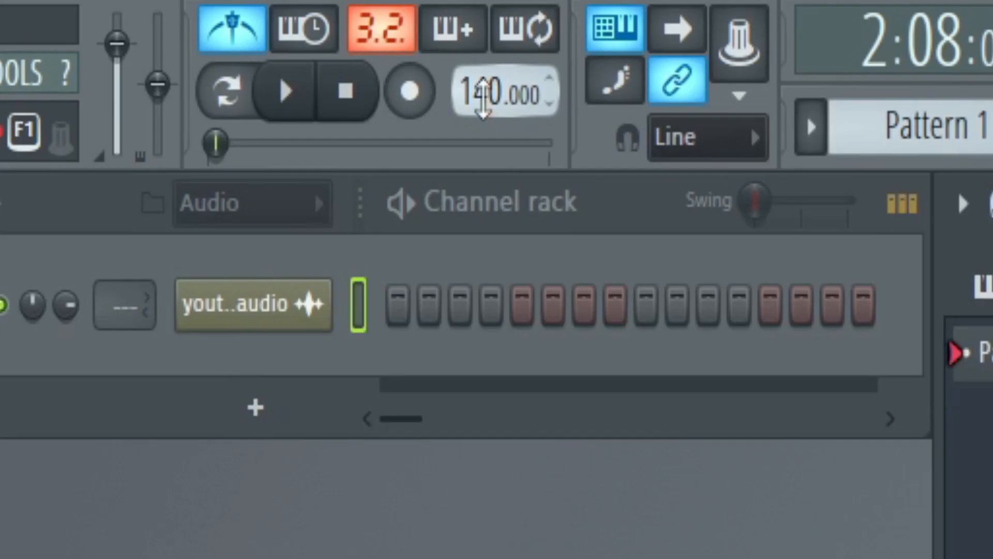
left_click_drag(483, 98, 483, 98)
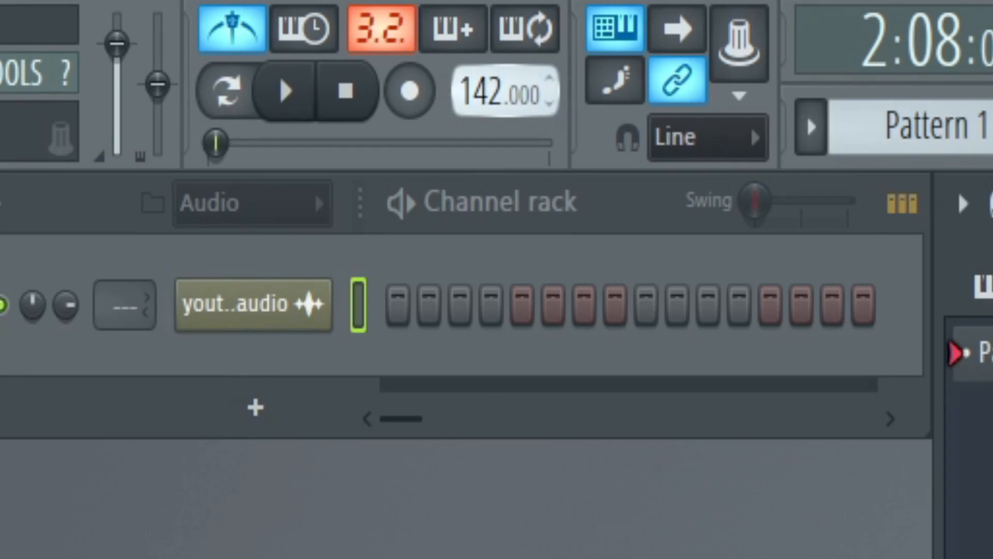
left_click_drag(483, 98, 483, 97)
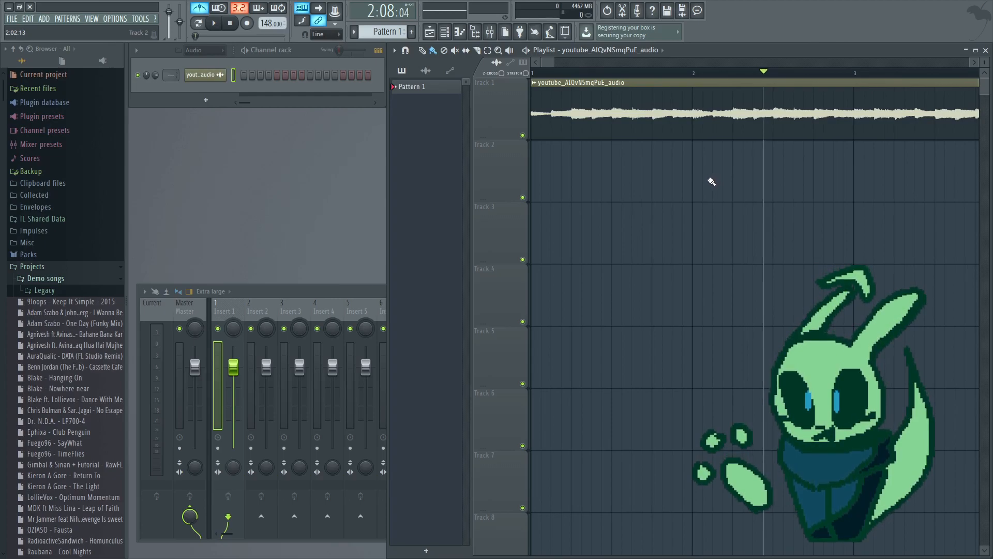
scroll(726, 214, "down", 6)
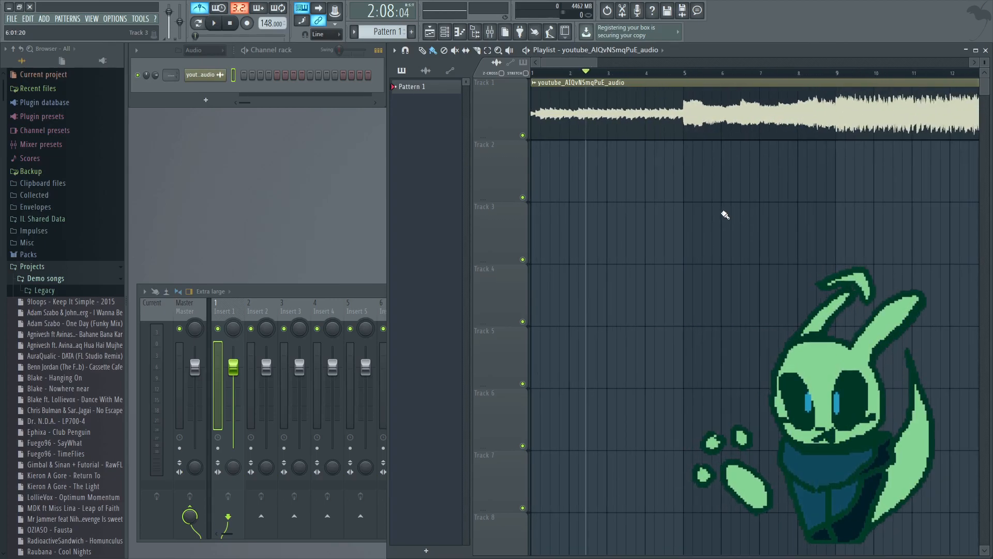
scroll(690, 157, "up", 7)
scroll(692, 160, "down", 3)
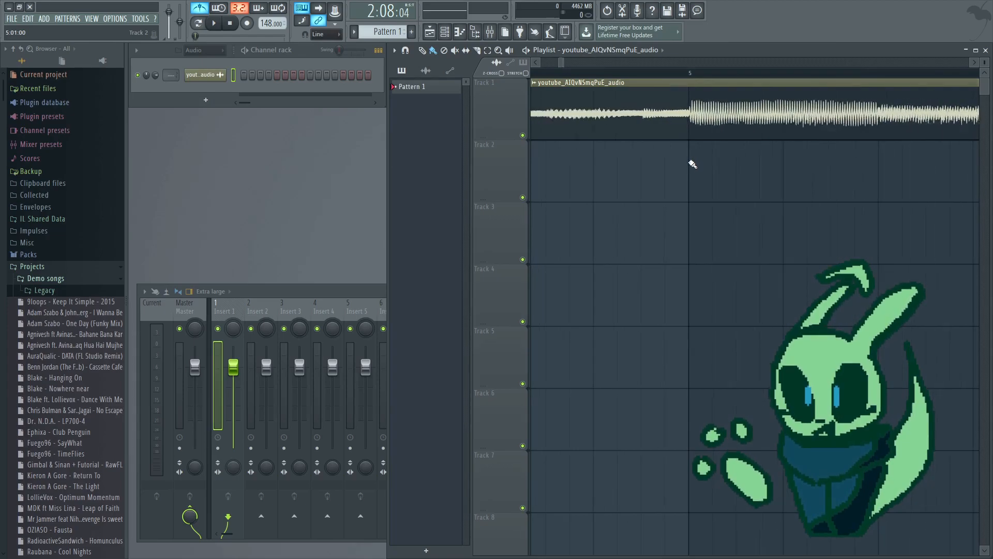
scroll(691, 168, "down", 2)
scroll(716, 150, "up", 5)
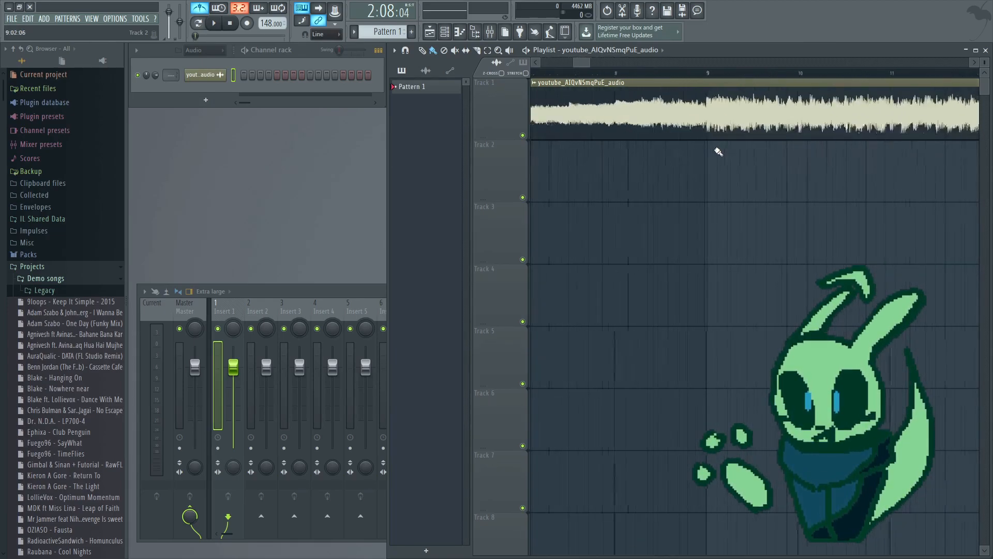
scroll(684, 148, "down", 8)
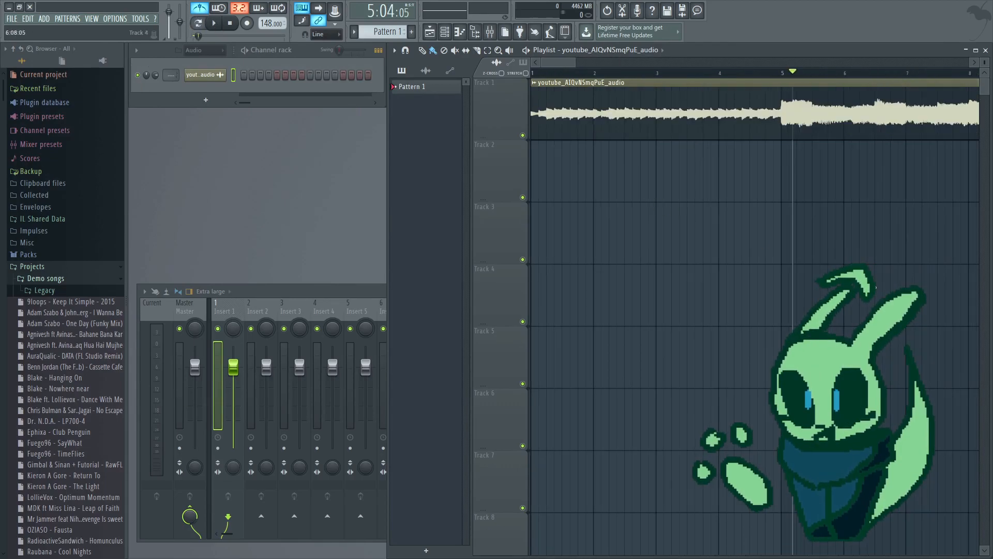
Add an FL Keys instrument to the channel rack and move its plugin window clear of the rack.
left_click(202, 101)
left_click(223, 245)
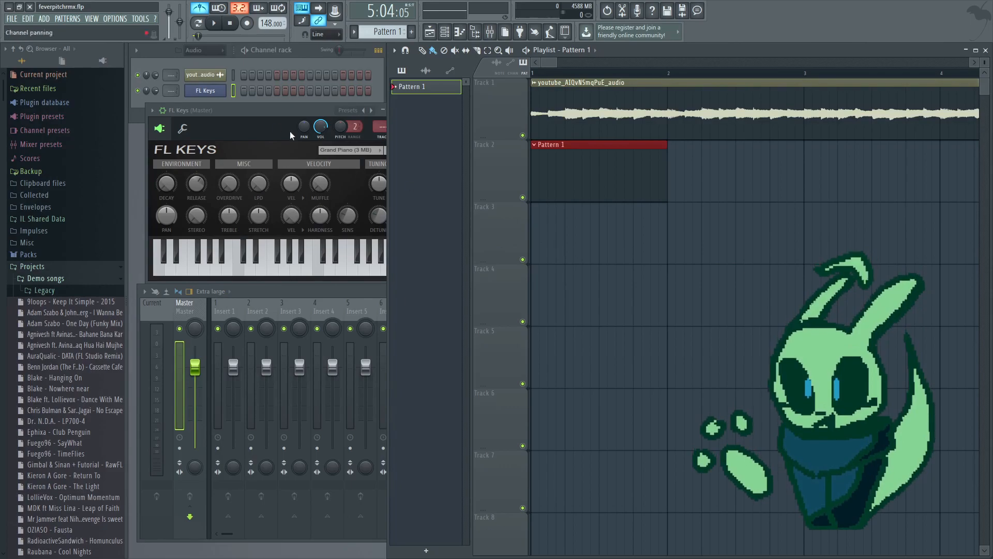
left_click_drag(268, 108, 417, 307)
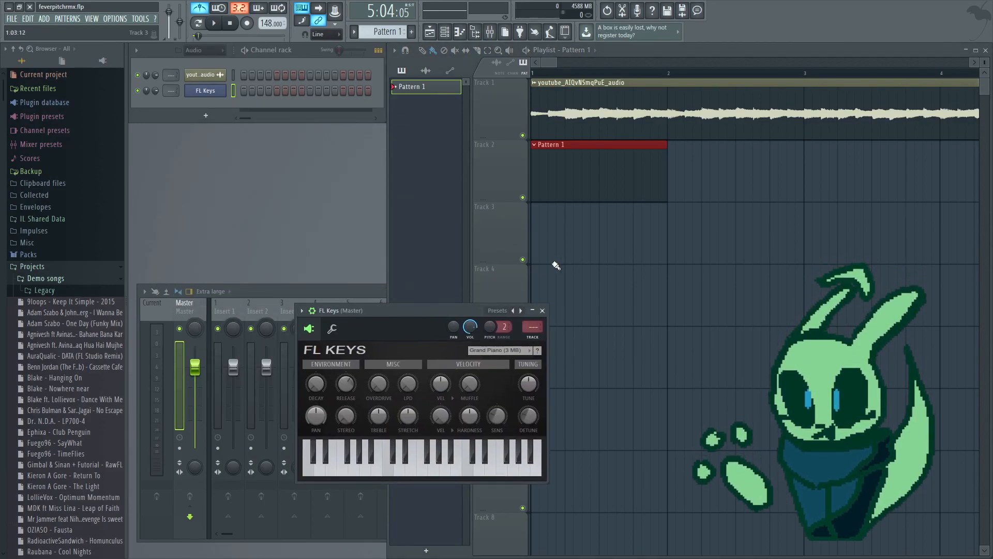
scroll(555, 260, "down", 5)
scroll(501, 241, "up", 5)
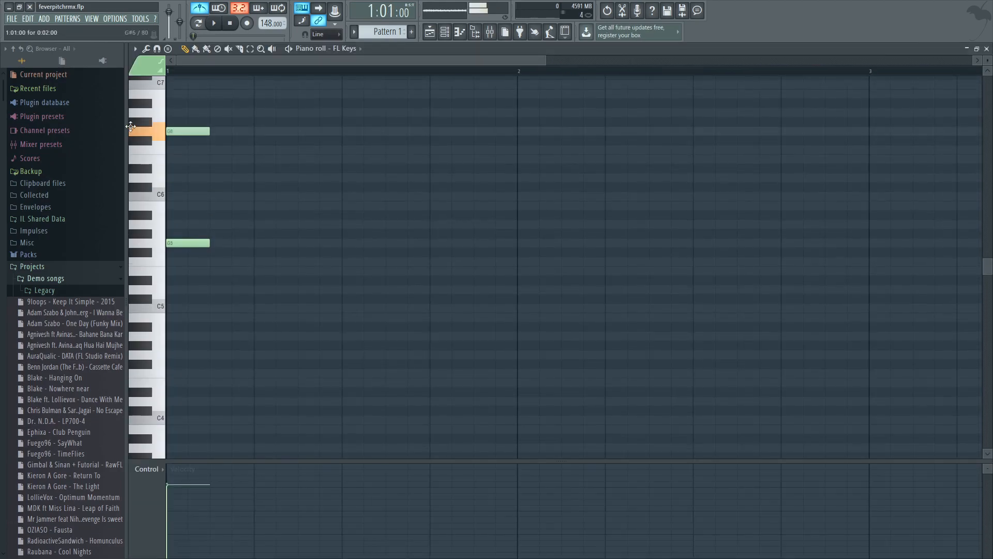
Enter the FL Keys melody across bars 1 to 4 of Pattern 1 in the piano roll and repeat the phrase to fill eight bars.
left_click(215, 23)
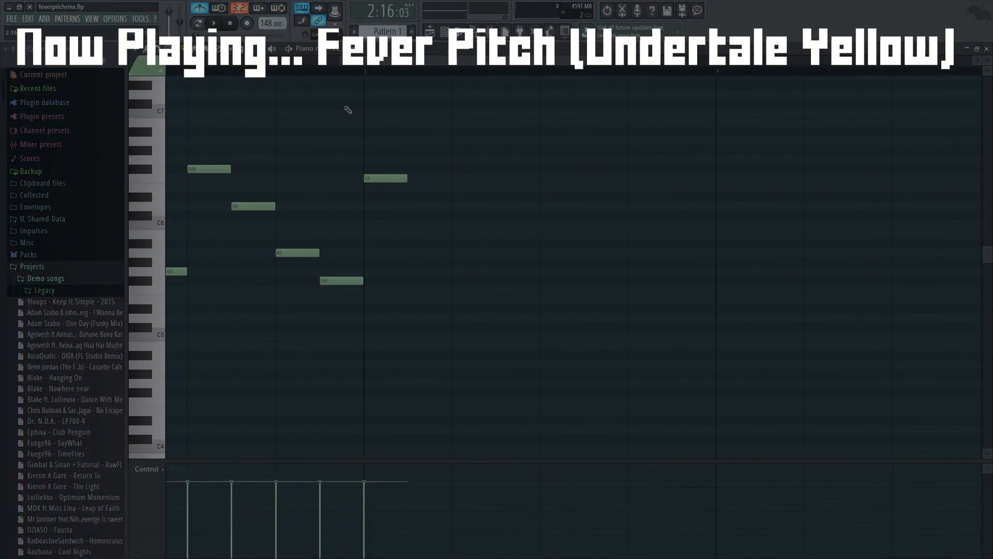
left_click(409, 206)
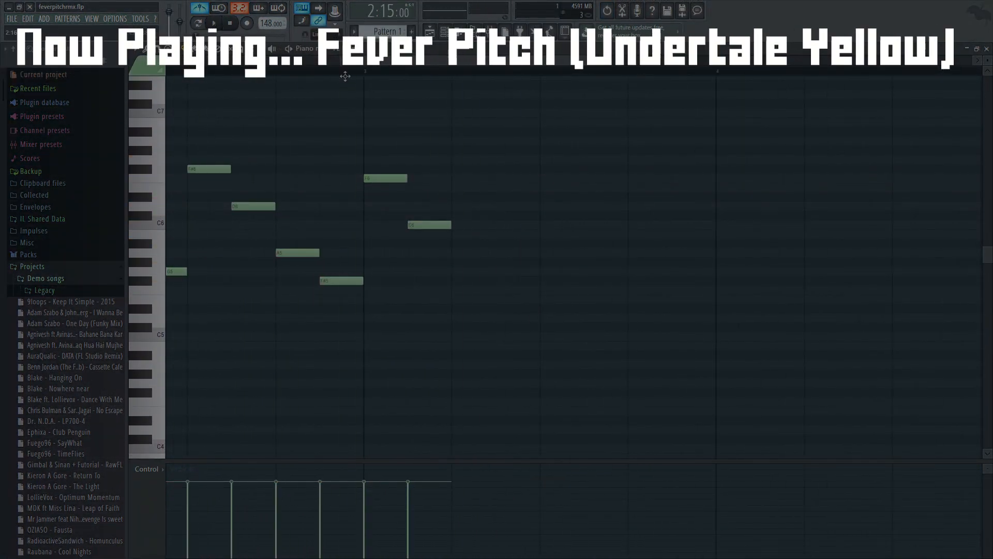
left_click(465, 279)
left_click(517, 314)
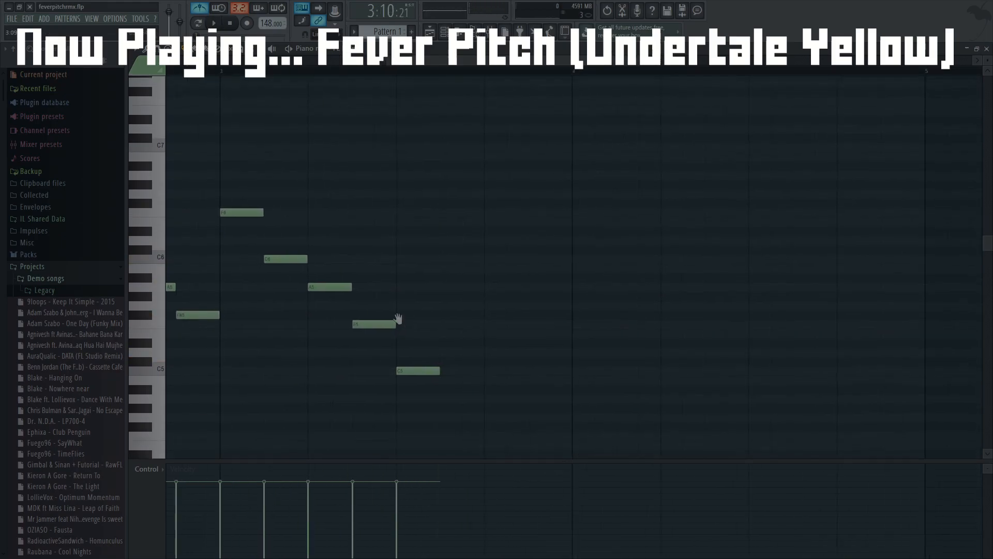
scroll(398, 331, "down", 1)
left_click(450, 308)
left_click(494, 270)
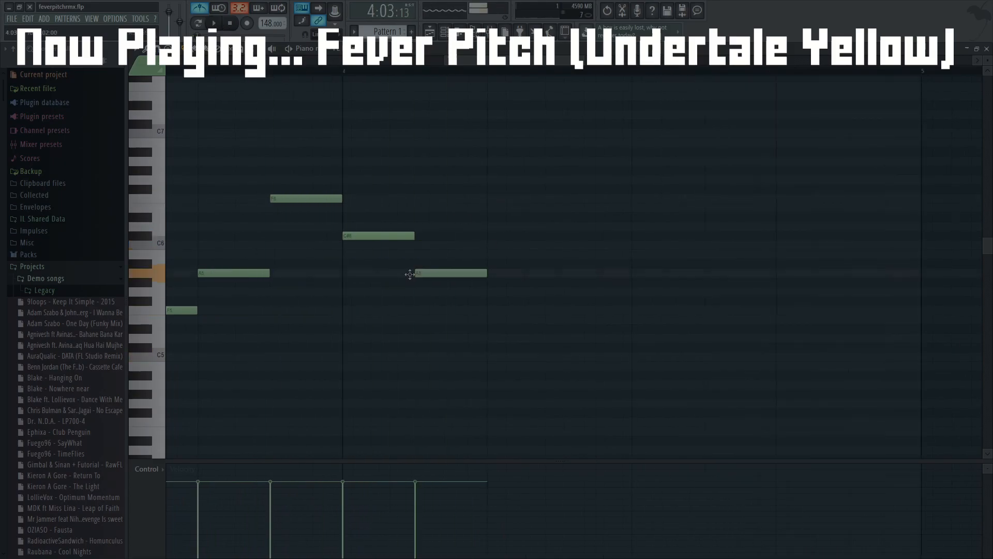
left_click(483, 198)
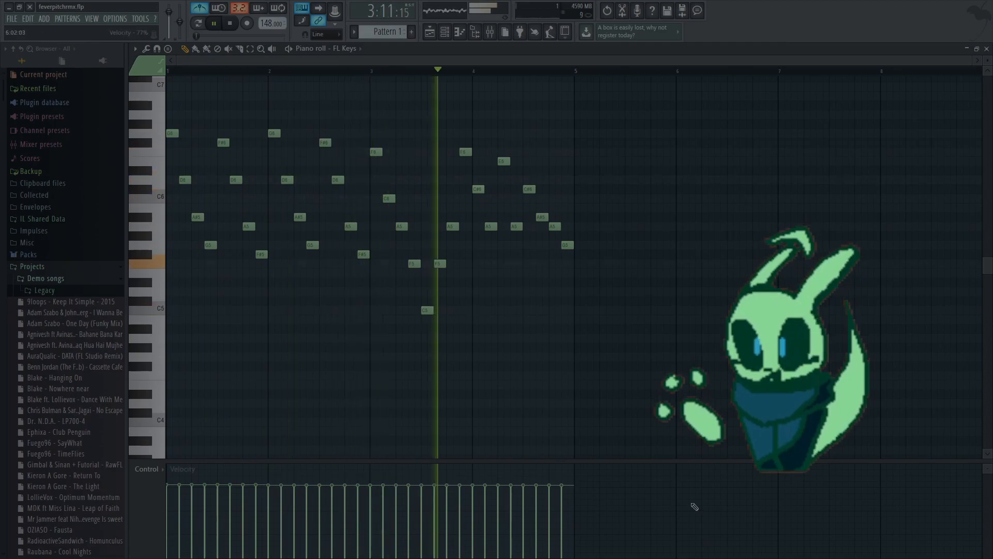
left_click_drag(337, 166, 627, 350)
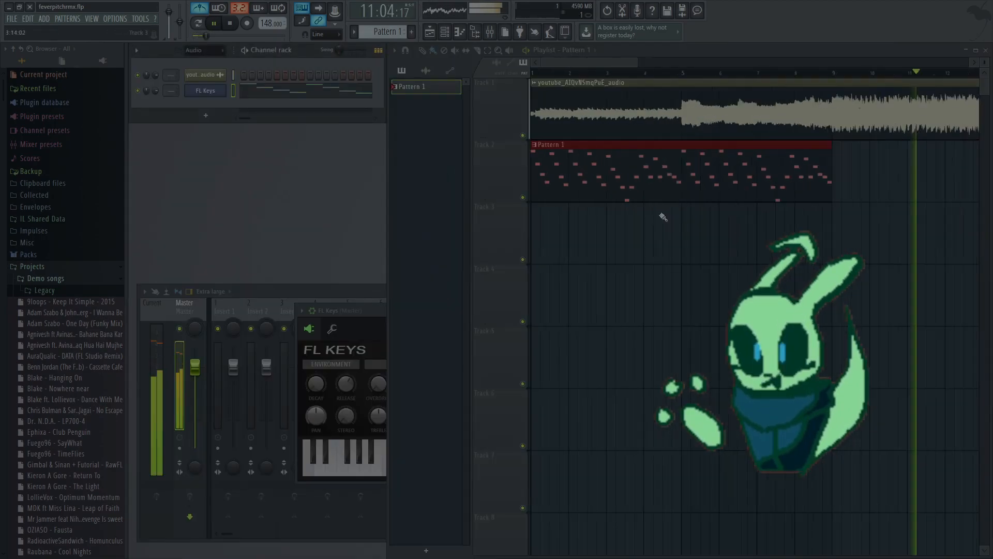
Rename Pattern 1 as "ep?" and stop the playback.
right_click(421, 87)
left_click(462, 140)
type("ep?")
key("Return")
key("space")
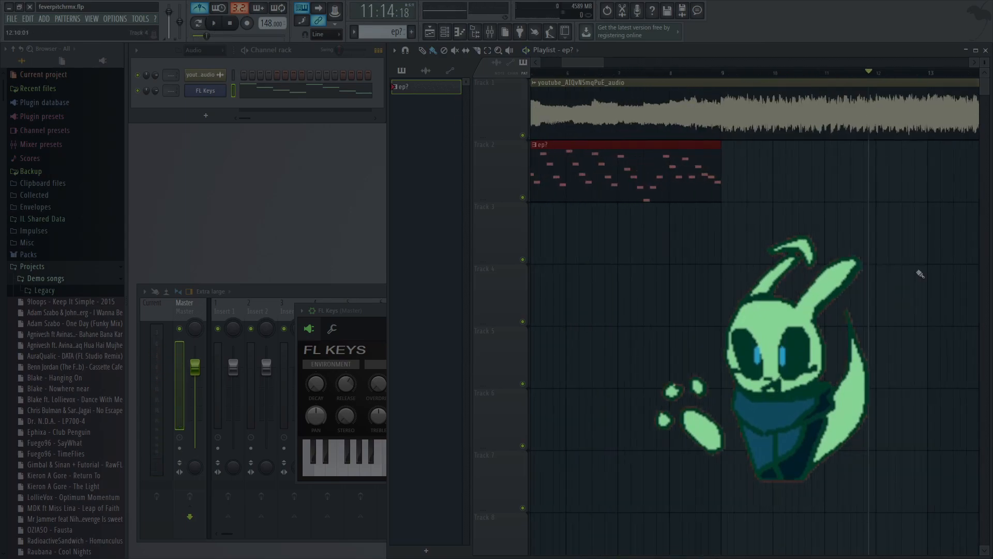
Add a 3x Osc instrument to the channel rack and show its envelope settings.
left_click(205, 115)
left_click(210, 407)
left_click(219, 142)
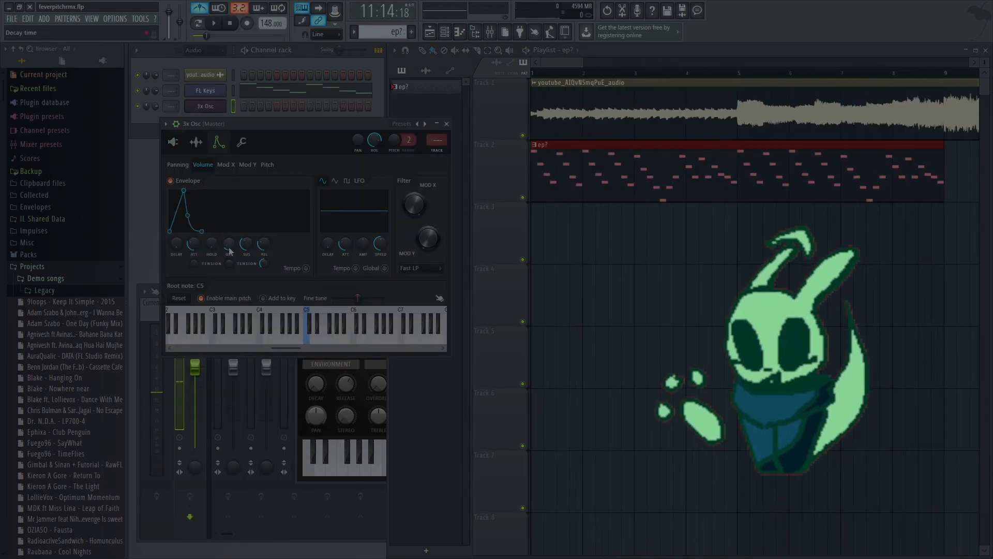
Shape the 3x Osc volume envelope with shorter attack and release and a longer decay, and audition it with test notes.
left_click_drag(195, 244, 195, 269)
left_click_drag(265, 243, 264, 274)
left_click_drag(229, 243, 229, 206)
left_click_drag(194, 245, 194, 240)
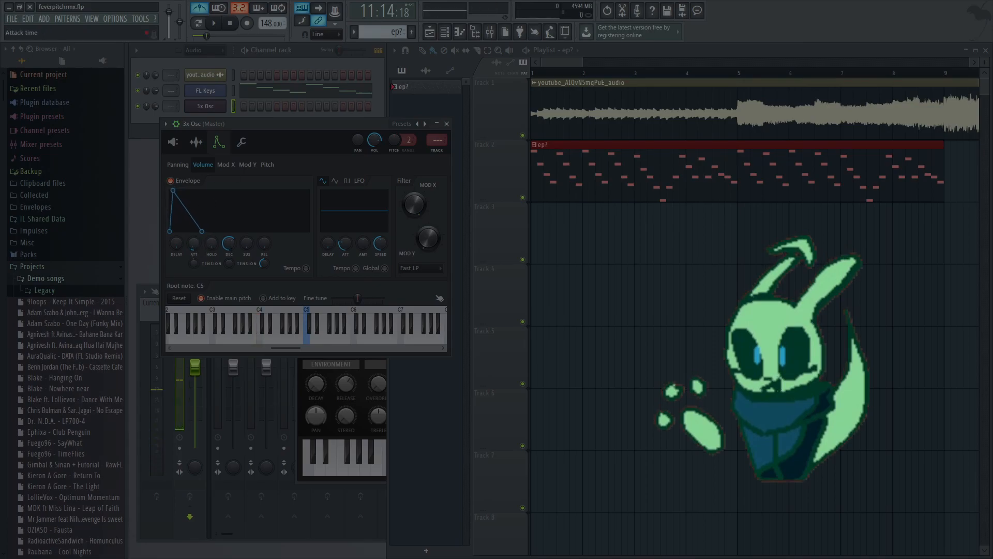
left_click_drag(360, 246, 360, 245)
key("z")
key("z")
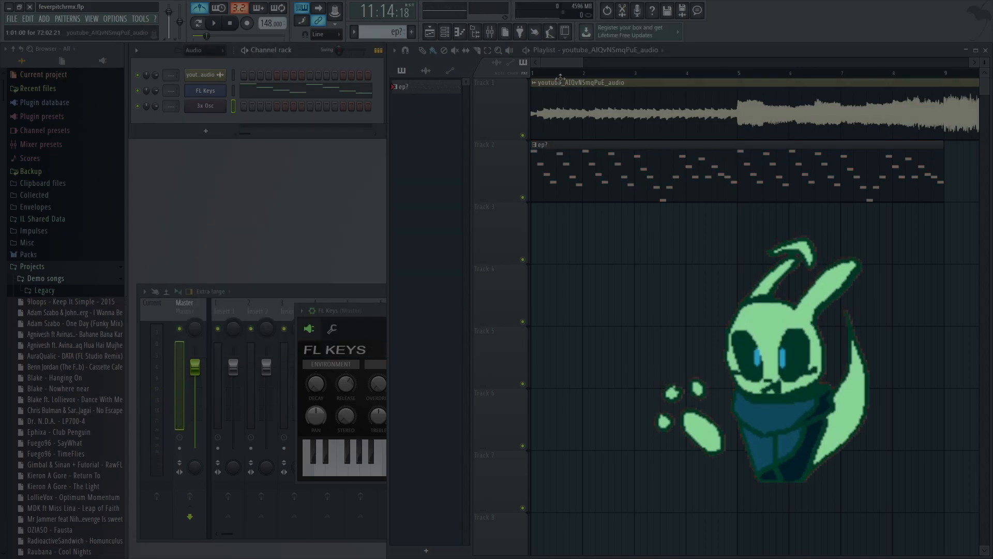
Place a new pattern named squaremomenr at bar 5 on Track 3 and open its piano roll.
key("space")
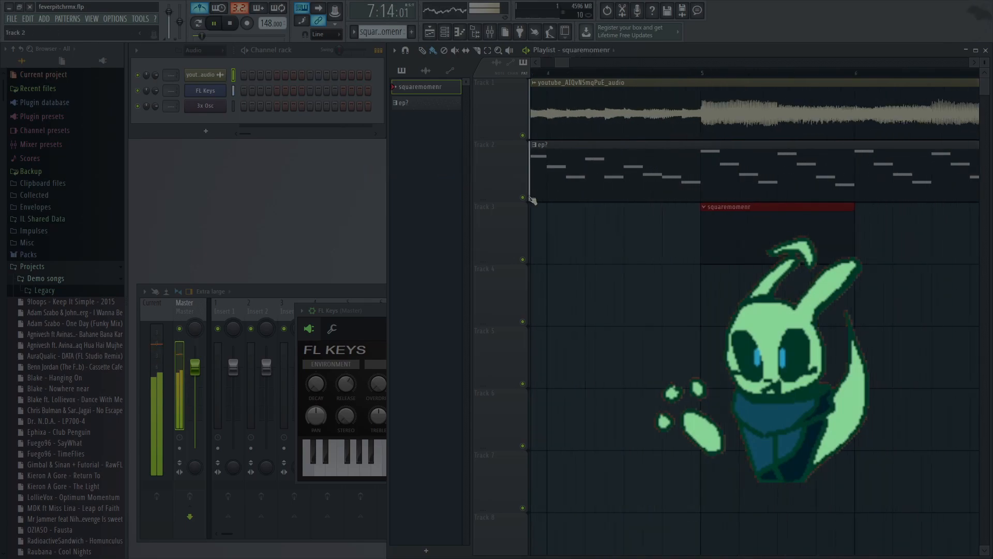
left_click(229, 24)
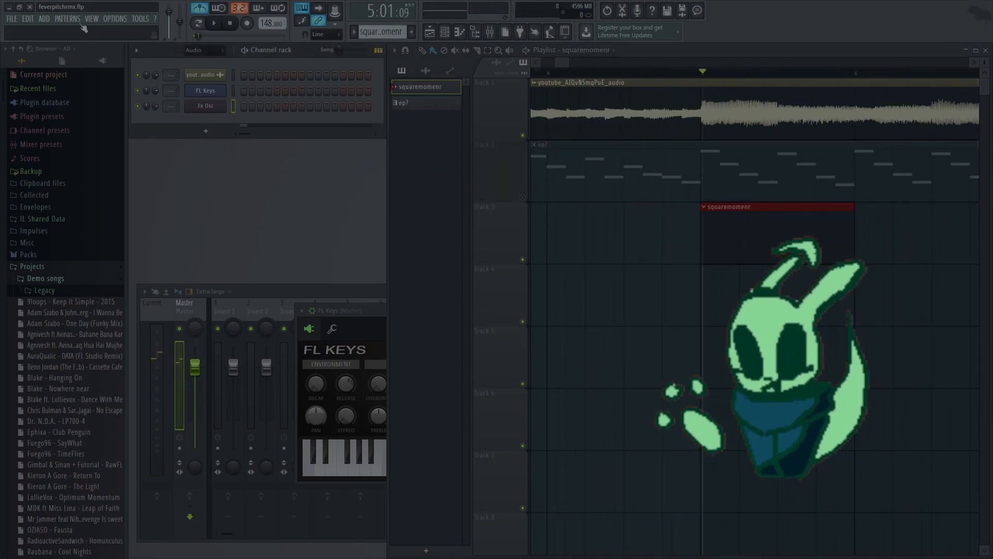
key("F7")
key("q")
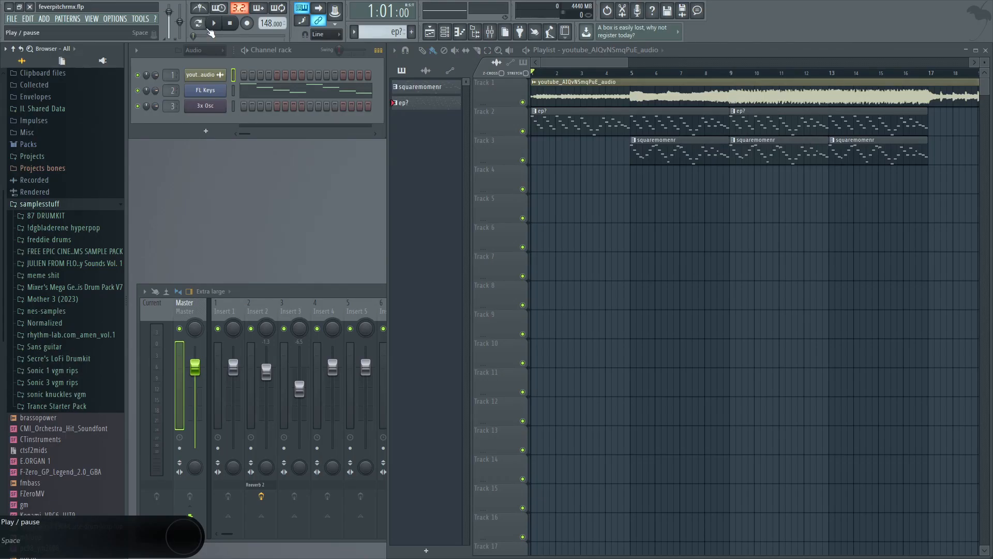
Play the song from the start and alternately mute Tracks 1 and 2 to compare the reference audio with the ep? melody.
left_click(209, 29)
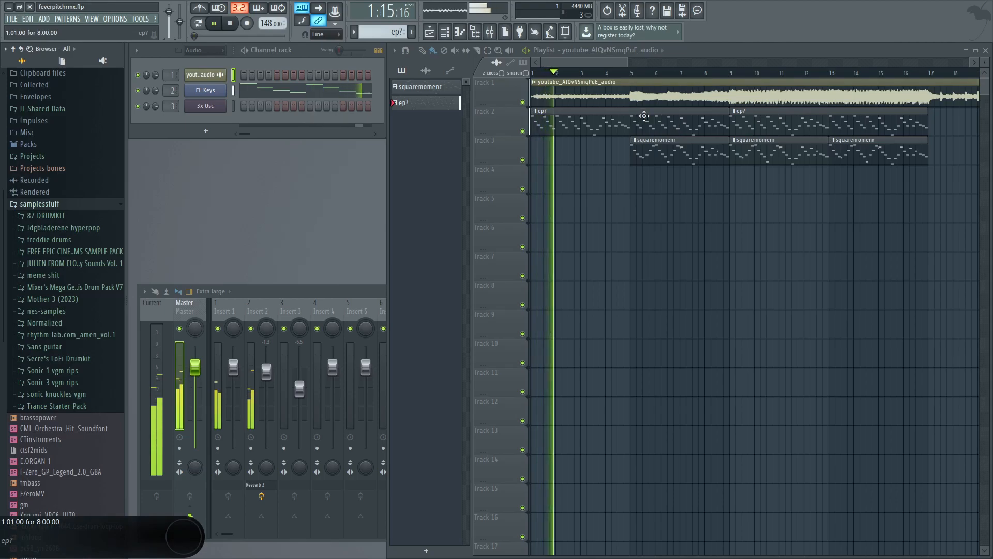
left_click(523, 102)
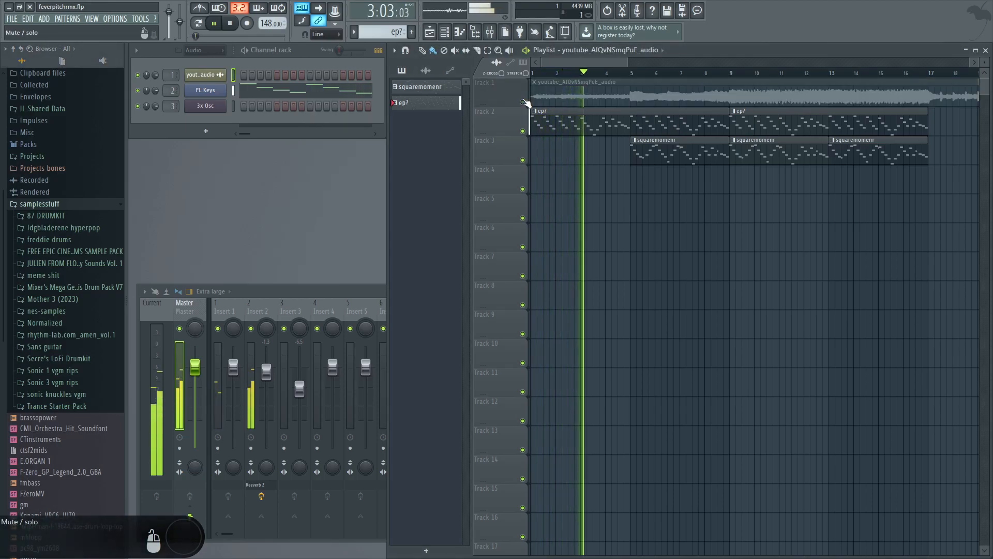
left_click(522, 131)
left_click(522, 102)
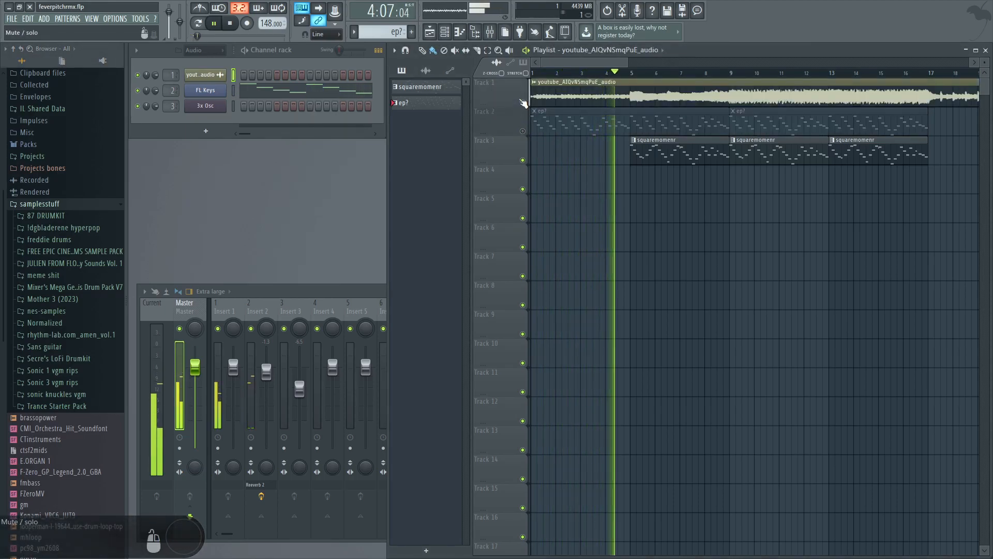
Compare the reference audio with the ep? melody by toggling the mutes of Tracks 1, 2 and 3 during playback, and pause.
left_click(523, 102)
left_click(524, 131)
left_click(523, 160)
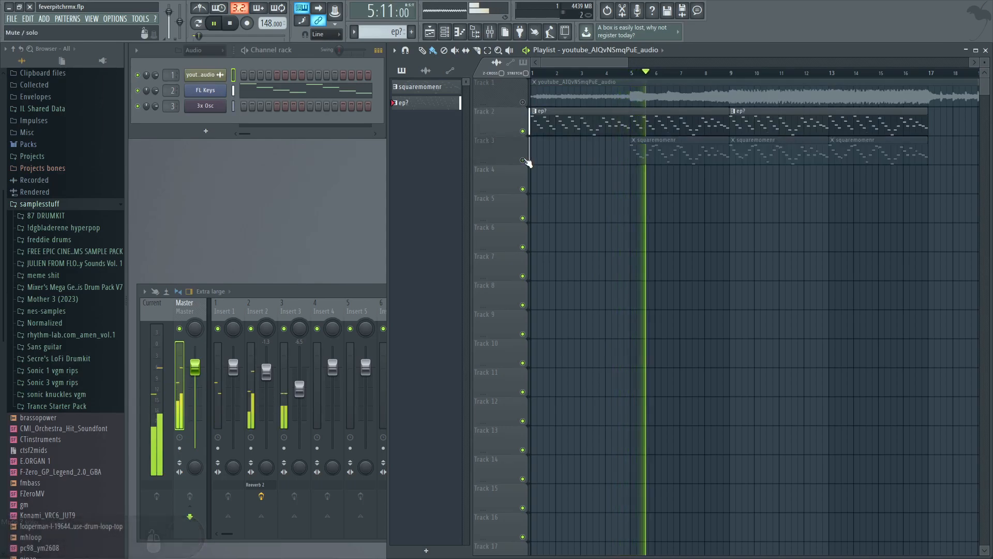
left_click(523, 101)
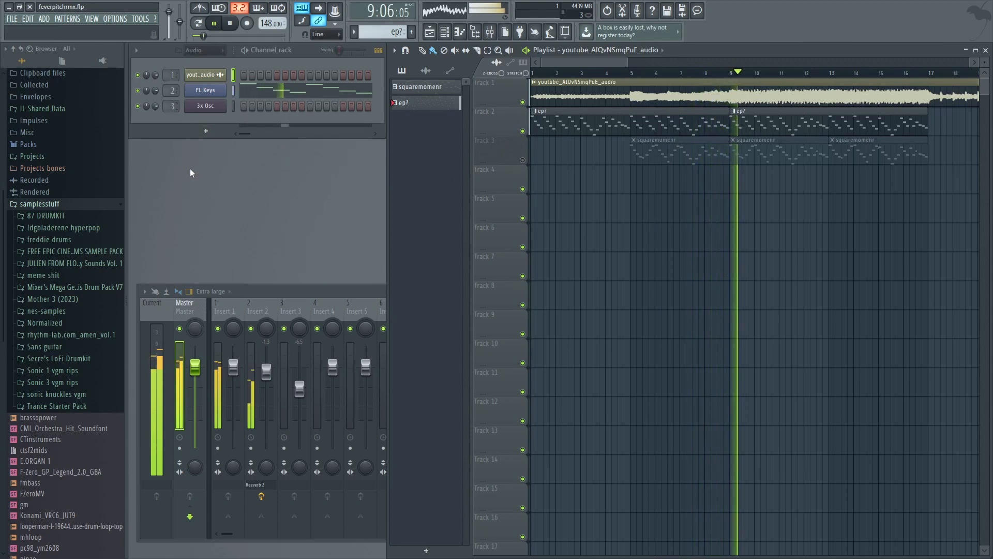
left_click(213, 23)
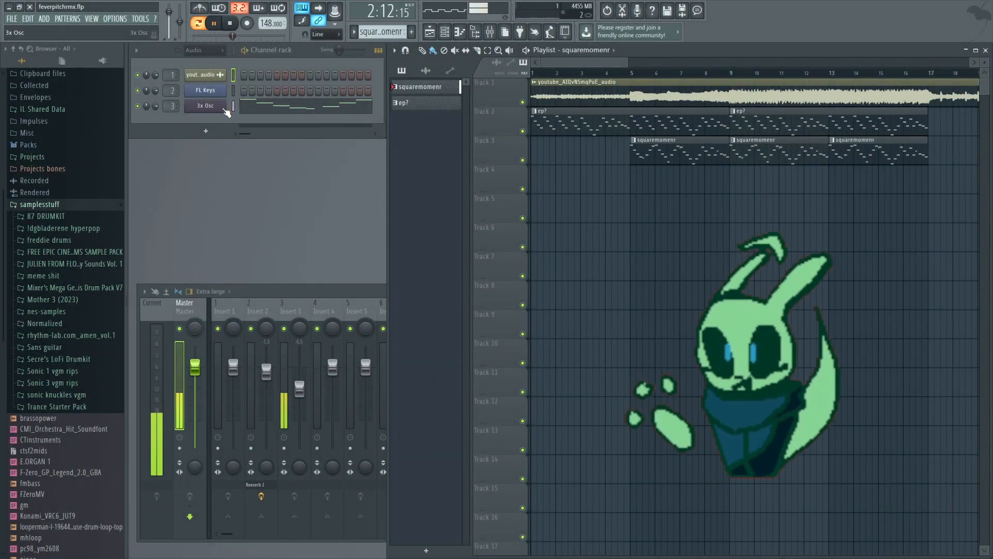
Replace the 3x Osc channel's instrument with magical8bitPlug3 while the squaremomenr pattern plays.
right_click(223, 108)
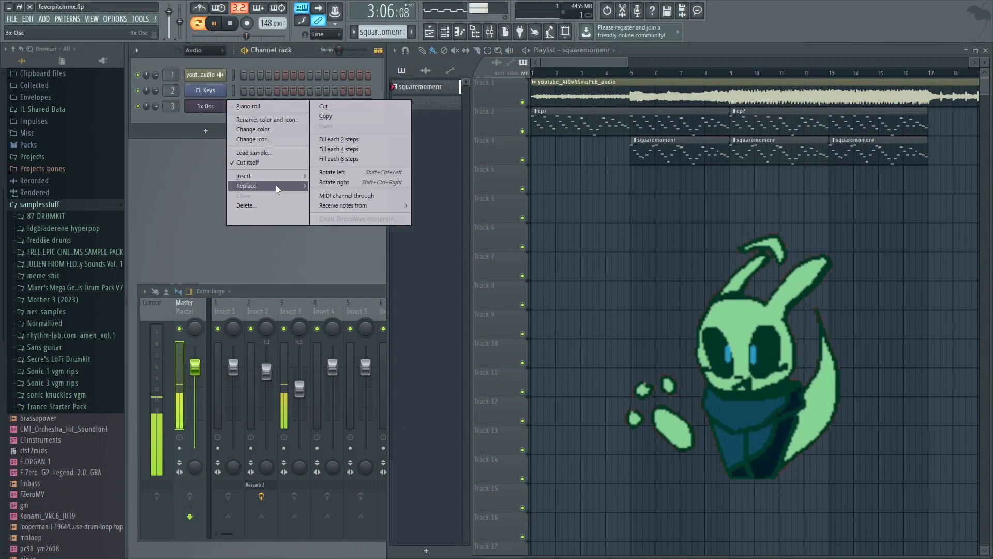
mouse_move(275, 185)
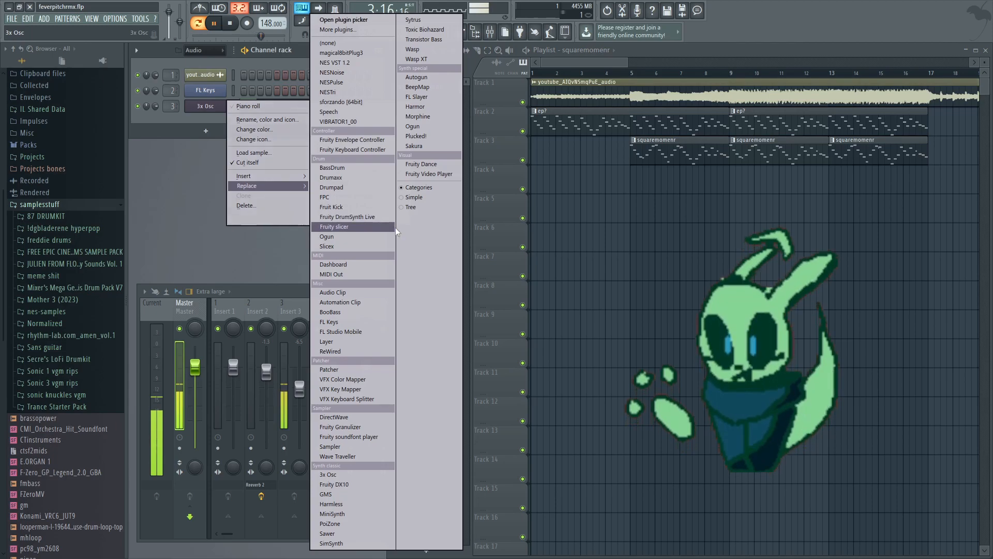
left_click(370, 53)
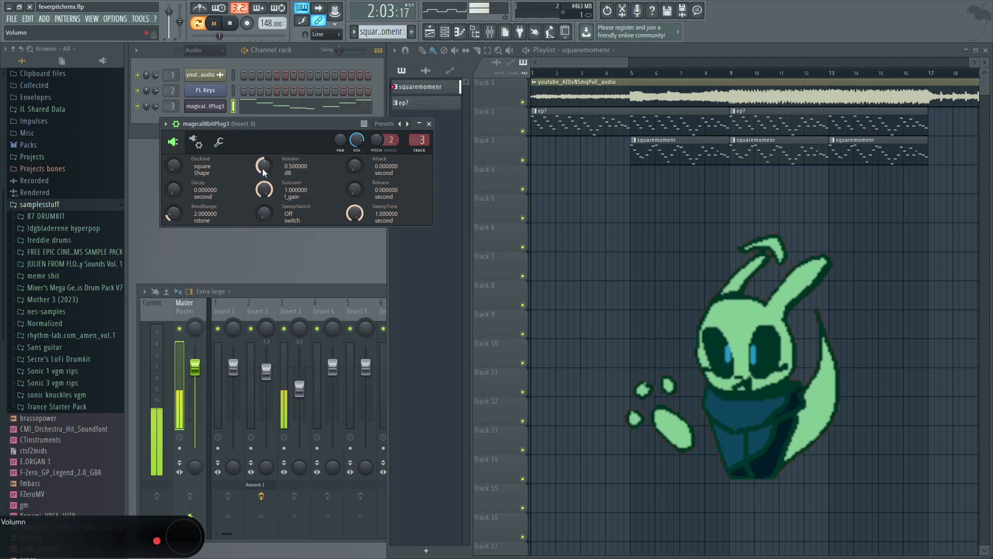
Set the magical8bitPlug3 oscillator to 12.5% Pulse, its volume to 0.286461 and its attack to 0.013022 seconds.
left_click_drag(173, 166, 173, 116)
left_click_drag(173, 166, 173, 178)
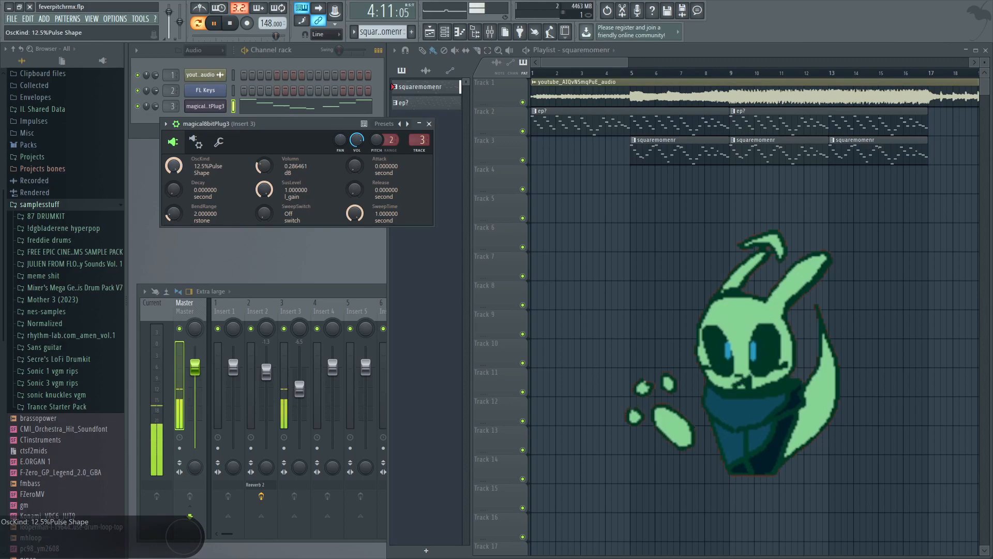
left_click_drag(368, 164, 367, 159)
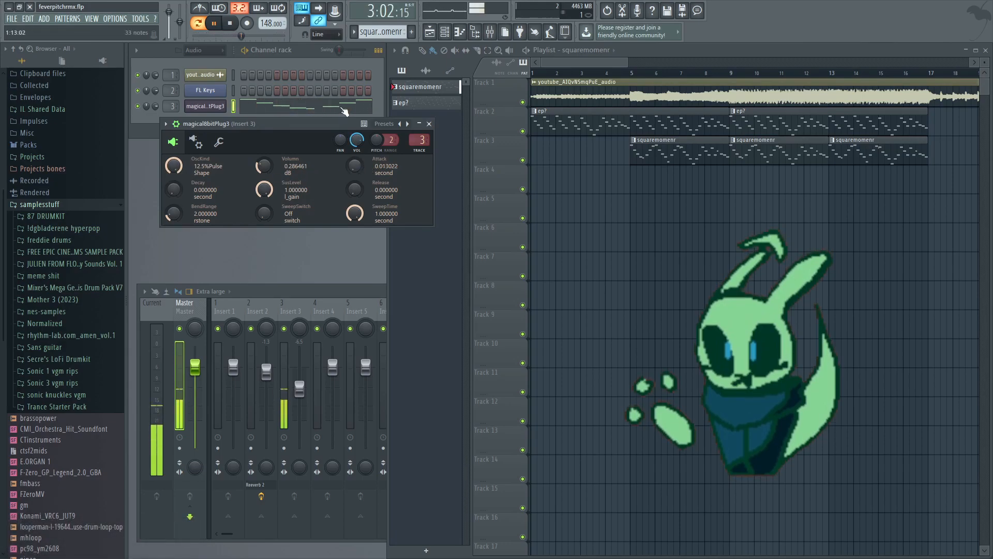
Transpose all notes of the squaremomenr melody up one octave in the piano roll.
key("F7")
left_click(253, 51)
scroll(467, 269, "down", 3)
left_click_drag(635, 356, 1, 88)
key("ctrl+Up")
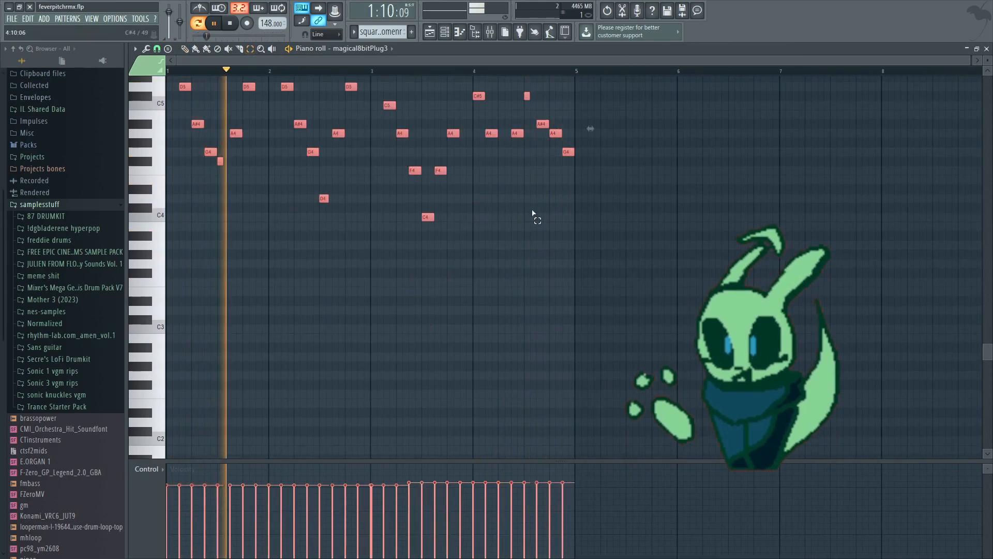
scroll(827, 102, "up", 3)
left_click(986, 48)
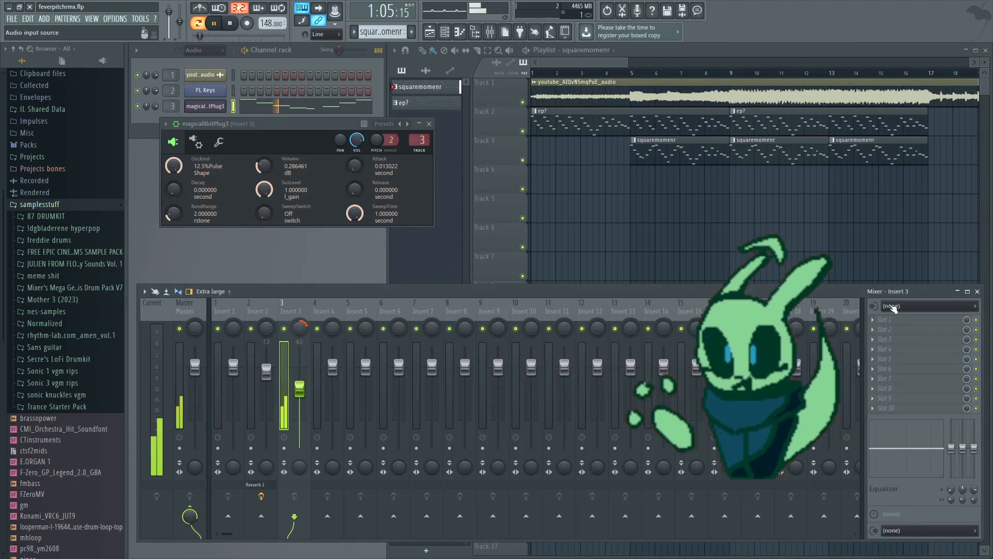
Play the song with mixer Insert 1 muted and fine-tune the panning of Insert 3.
left_click(206, 32)
left_click(218, 328)
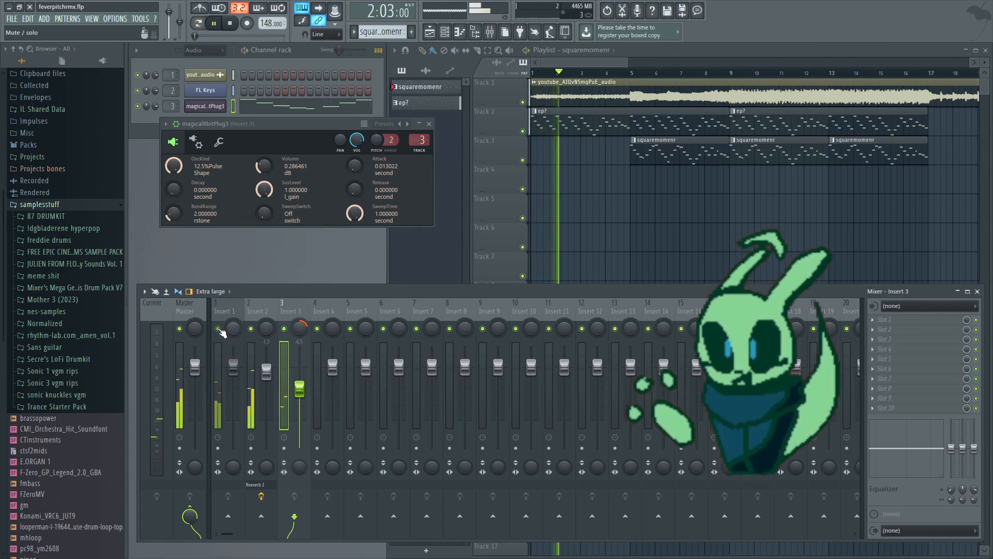
left_click(268, 310)
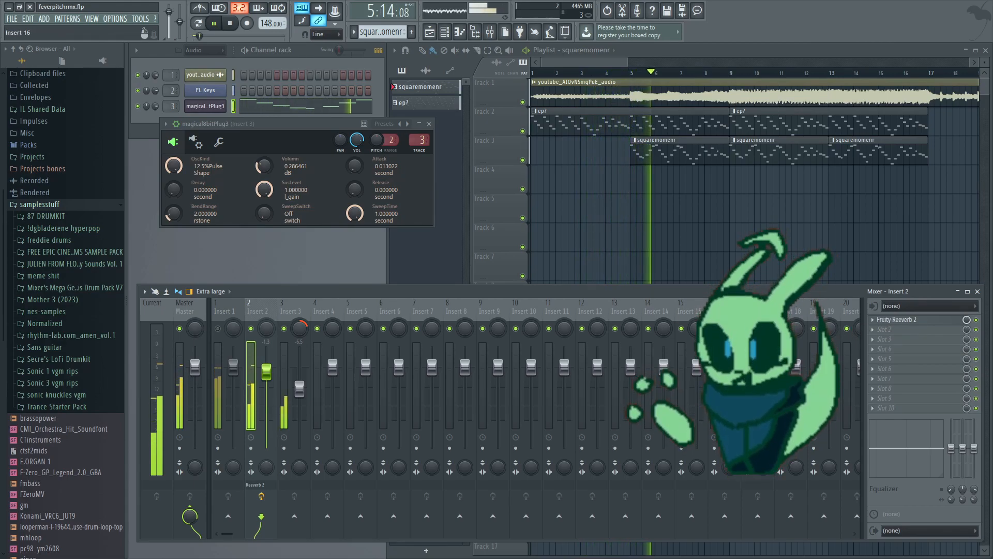
left_click_drag(300, 330, 300, 329)
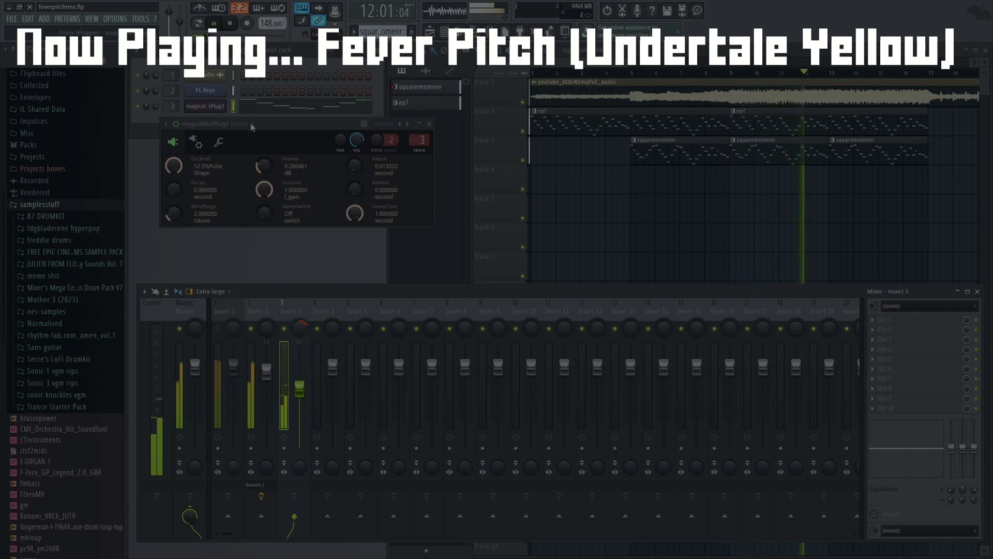
Move the magical8bitPlug3 window clear of the channel rack and pause playback.
left_click_drag(251, 122, 269, 165)
left_click(216, 25)
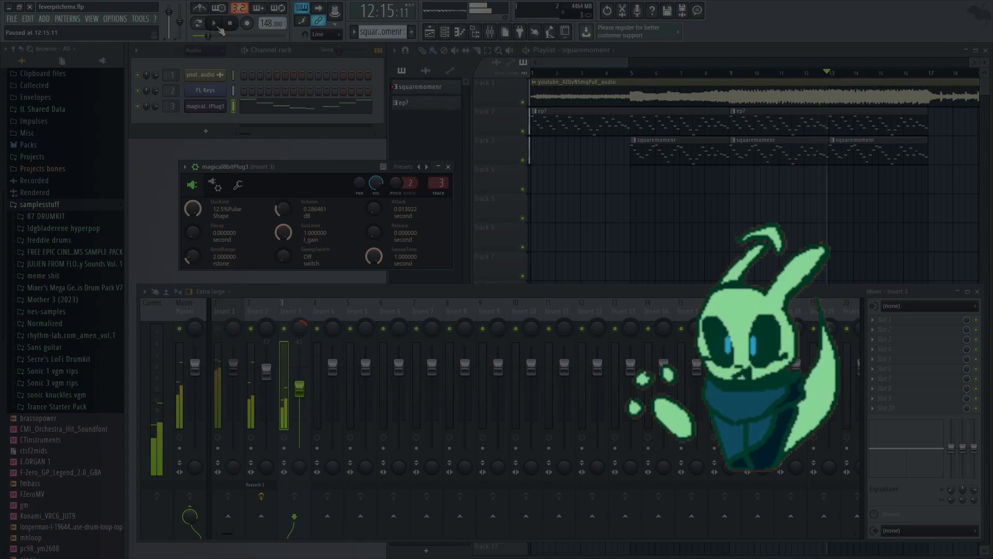
left_click(190, 129)
left_click(526, 293)
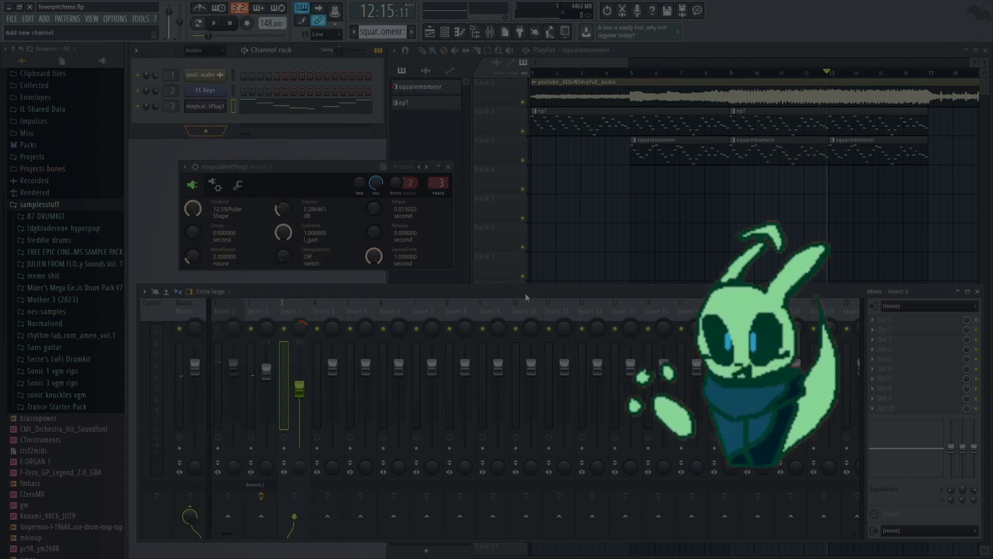
Unmute mixer Insert 1, play the song from bar 5 and mute the magical8bitPlug3 channel to hear the reference bass.
left_click(224, 309)
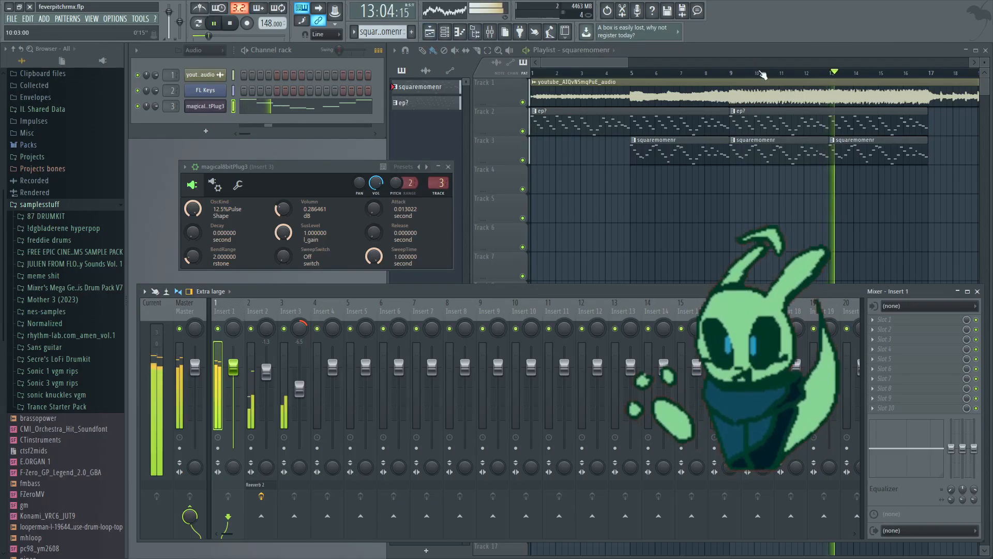
left_click(632, 73)
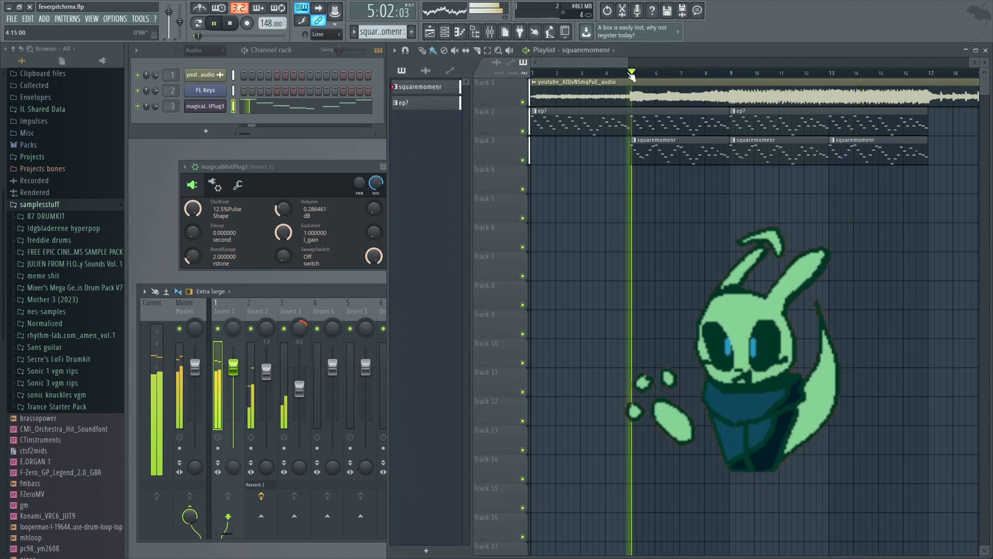
left_click(138, 106)
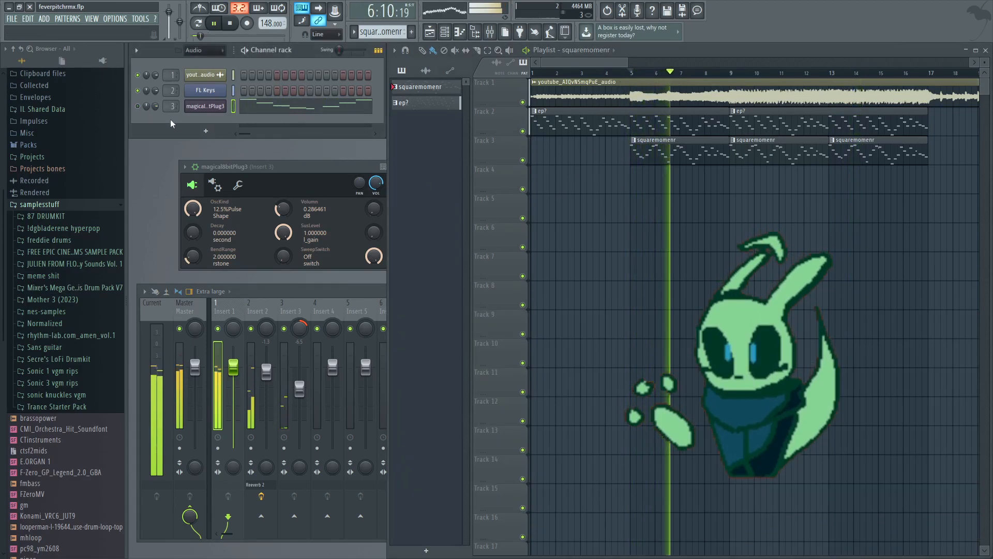
Add a second magical8bitPlug3 channel and insert a new pattern named bass.
left_click(197, 131)
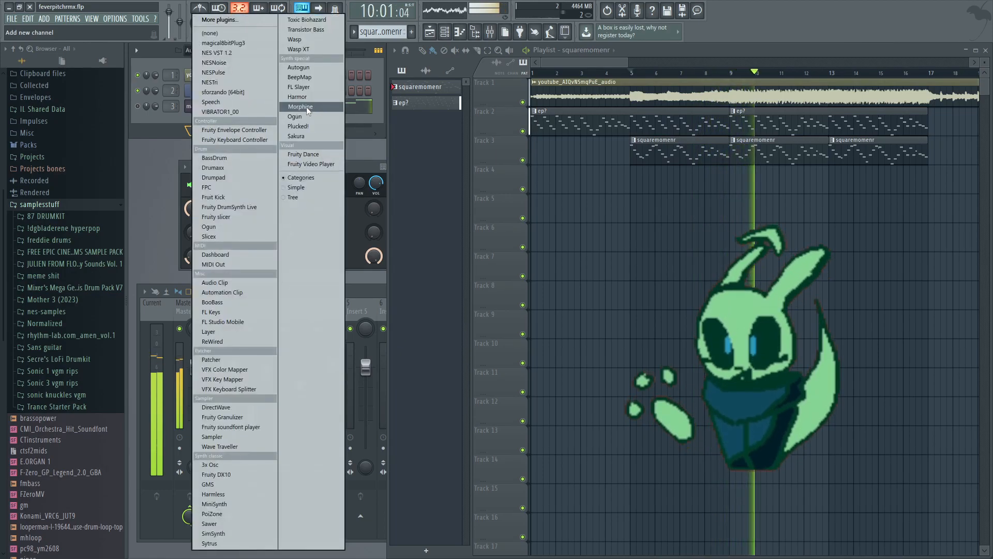
left_click(250, 44)
right_click(427, 113)
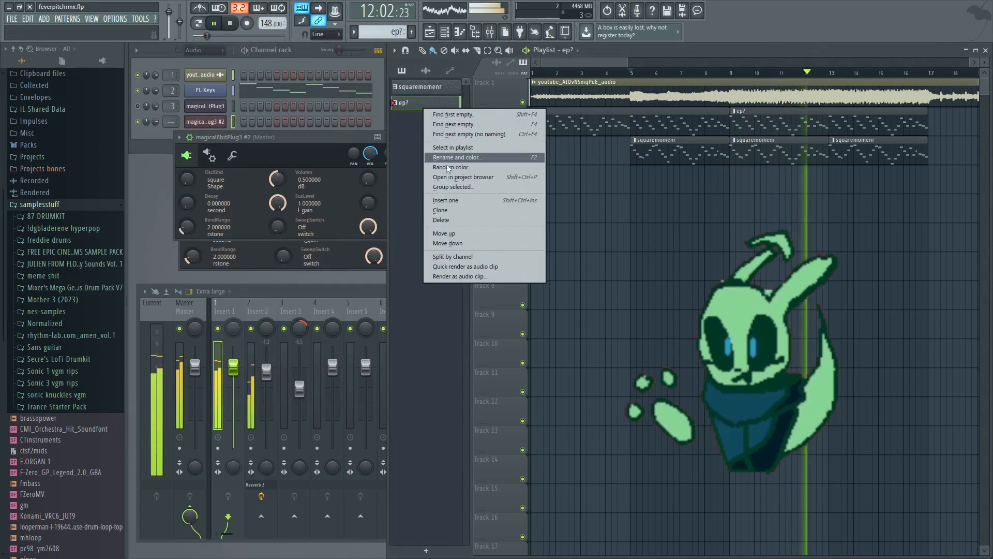
left_click(447, 197)
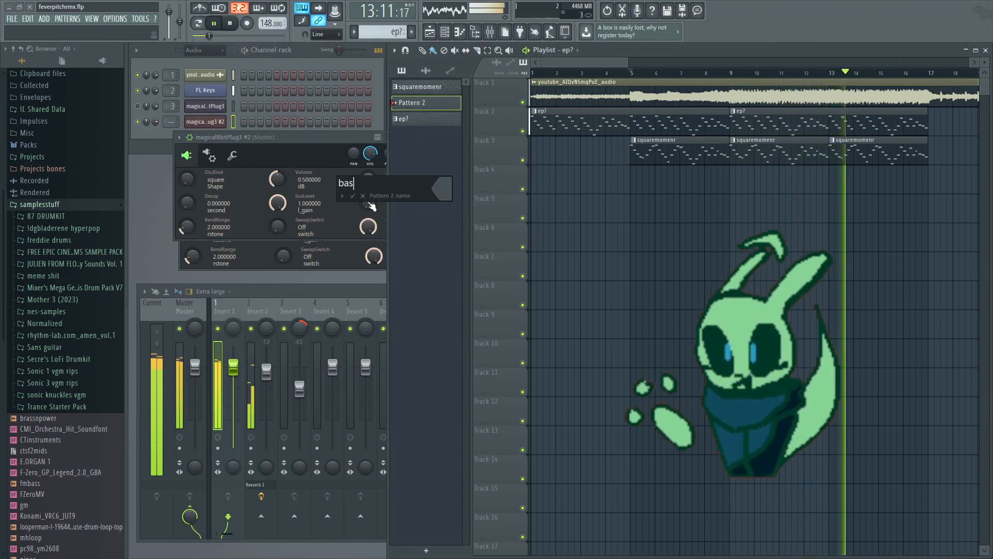
key("Return")
Place the bass pattern at bar 5 on Track 4, open its piano roll and listen to the song from bar 5.
scroll(699, 202, "up", 7)
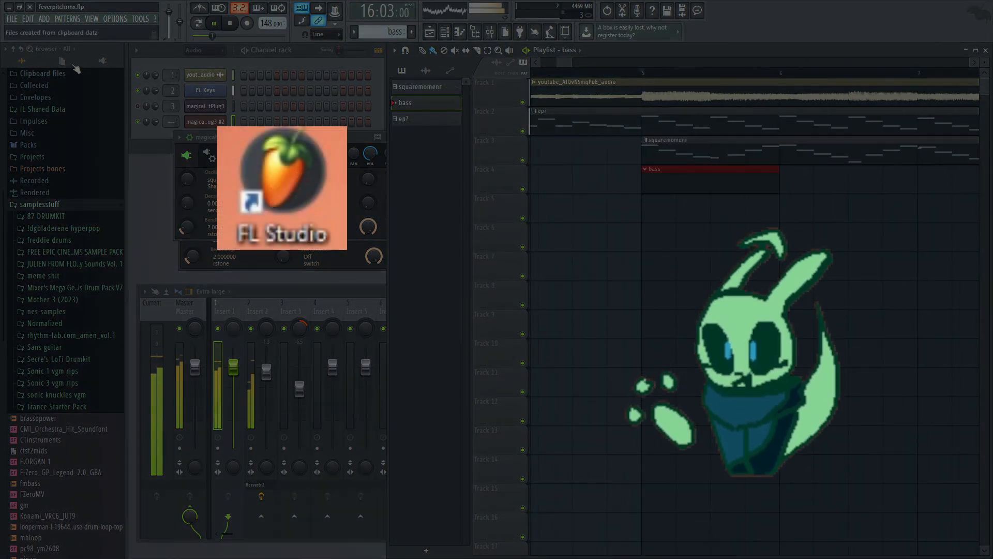
left_click(91, 19)
left_click(106, 50)
key("space")
key("space")
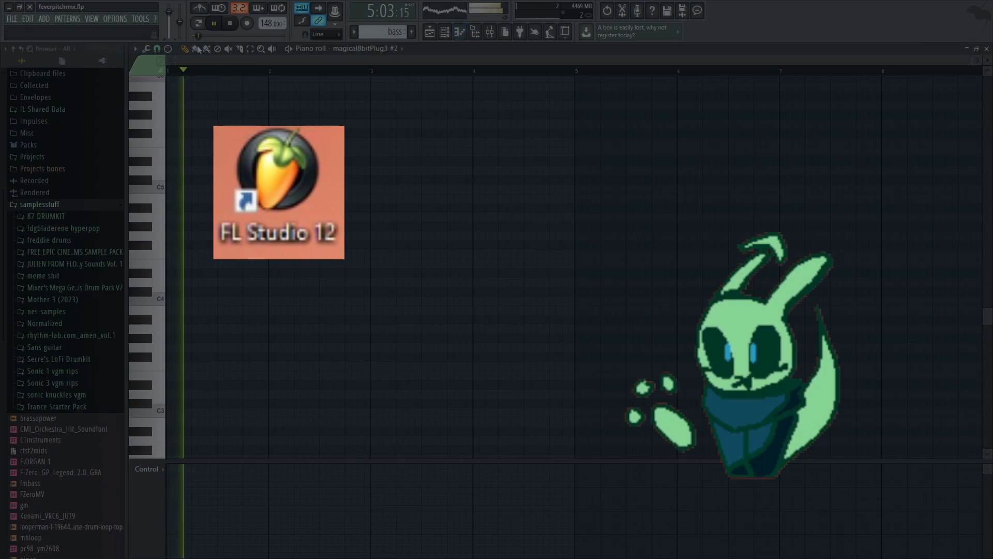
left_click(230, 24)
Draw three consecutive half-bar bass notes, G3, F#3 and G3, from the pattern's start and play them against the song.
left_click(206, 326)
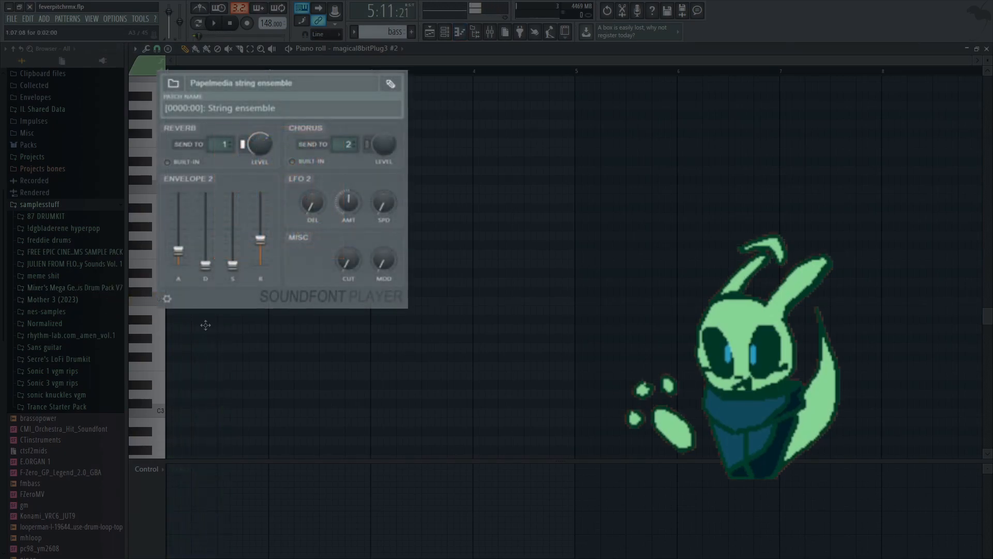
scroll(151, 350, "down", 2)
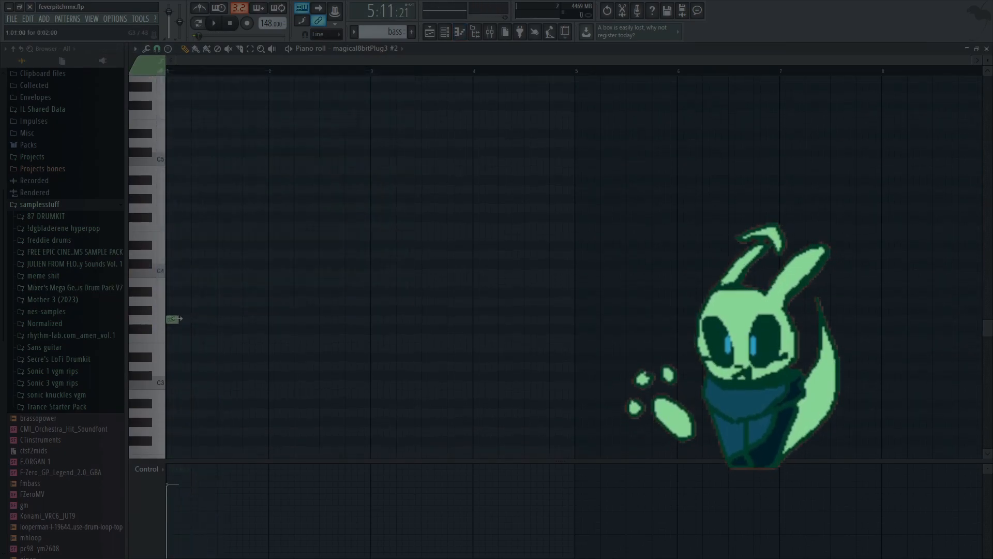
scroll(217, 328, "up", 3)
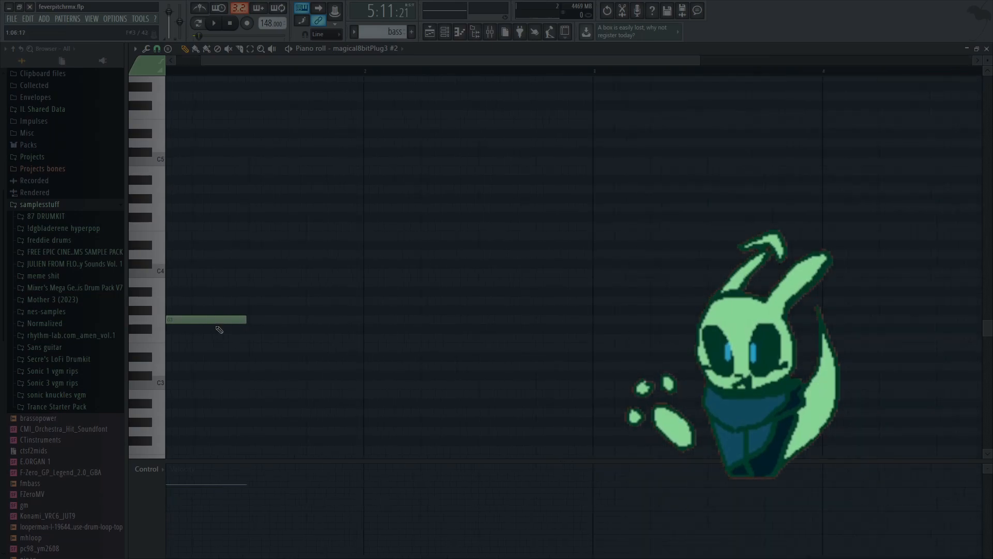
left_click_drag(286, 323, 296, 323)
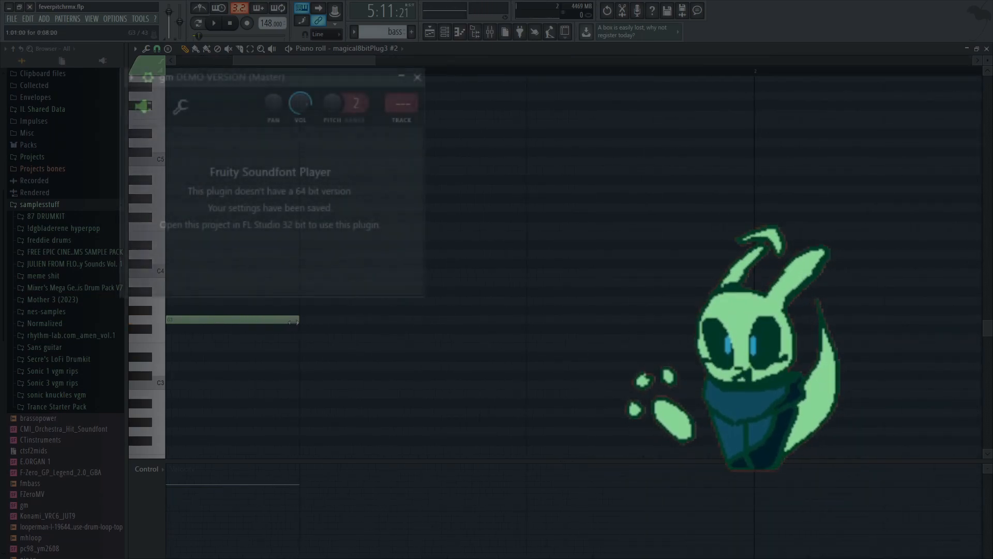
left_click(301, 329)
scroll(297, 330, "down", 3)
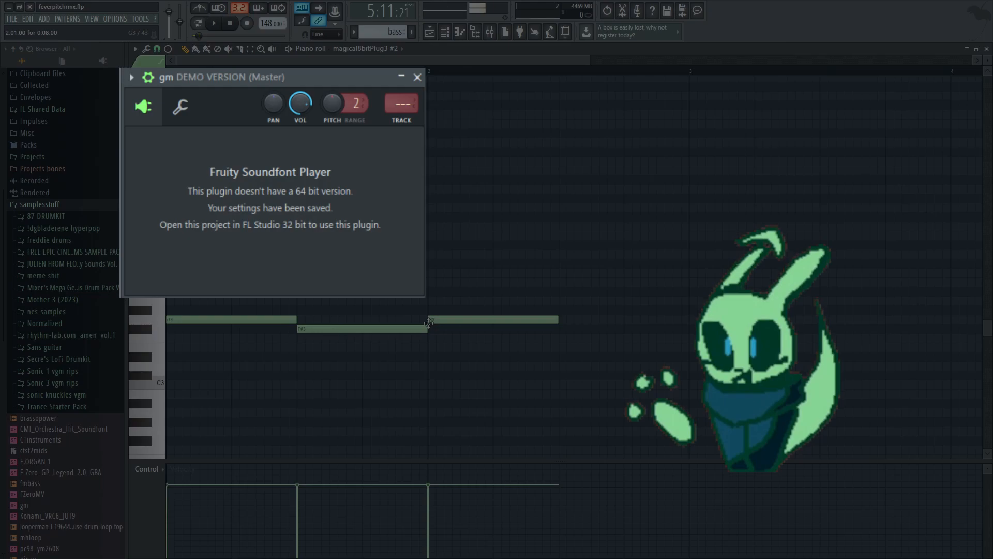
scroll(428, 323, "down", 3)
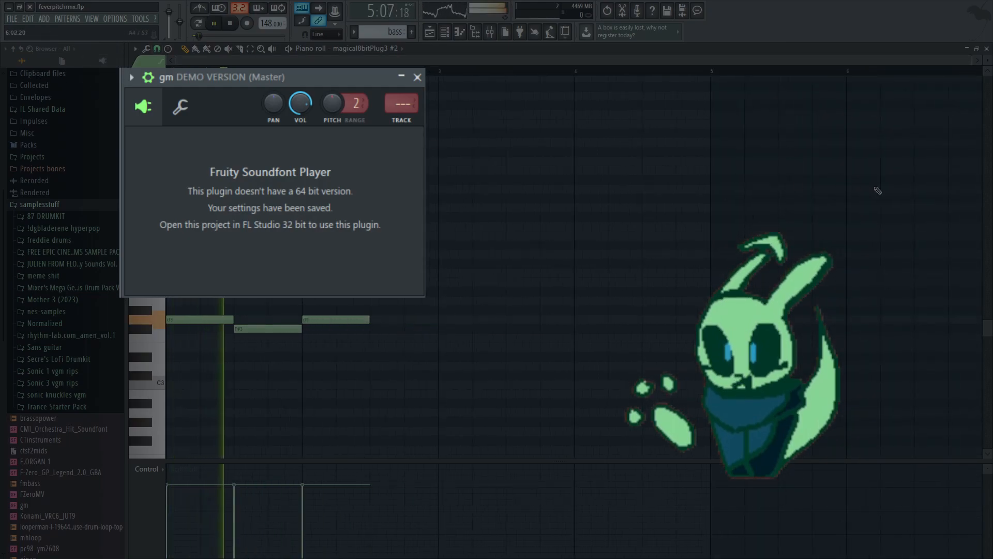
key("space")
left_click(987, 49)
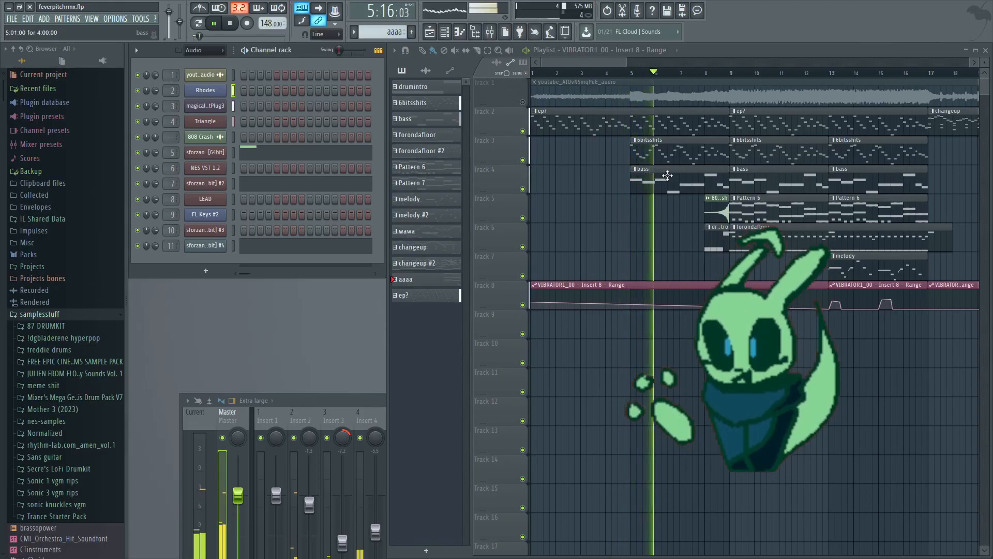
Play the aaaa pattern on its own after auditioning the arrangement, and look through the samplesstuff folder for the soundfonts.
left_click_drag(660, 178, 586, 204)
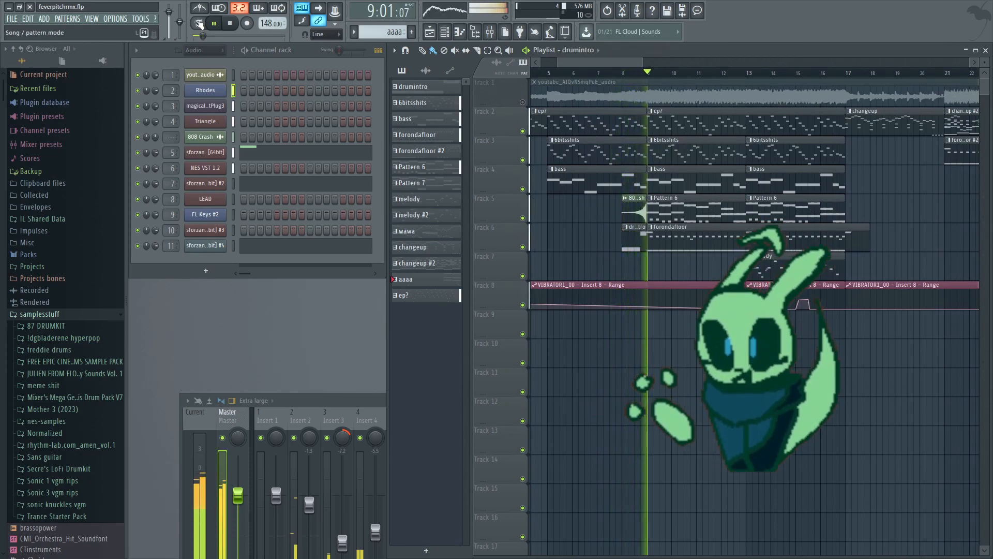
left_click(198, 23)
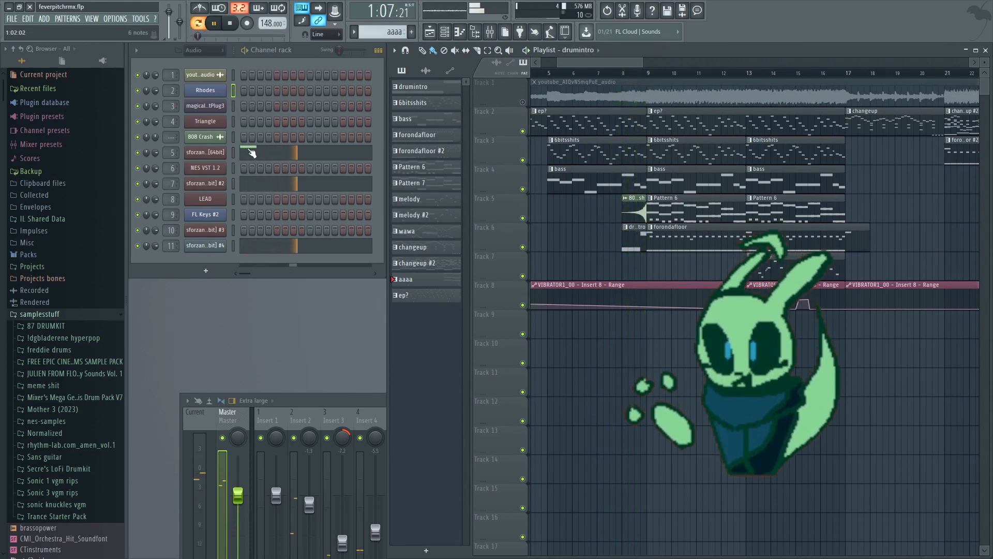
right_click(225, 153)
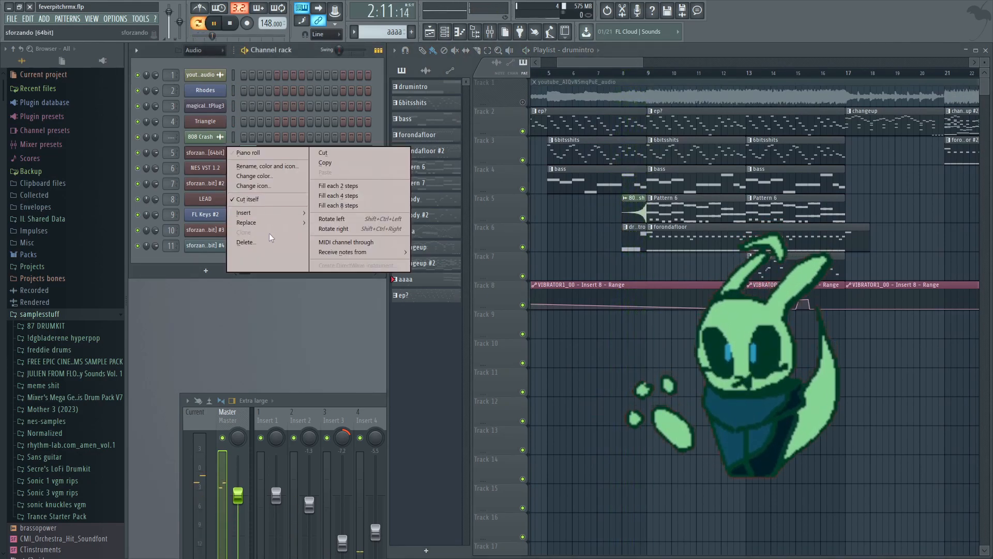
left_click(75, 317)
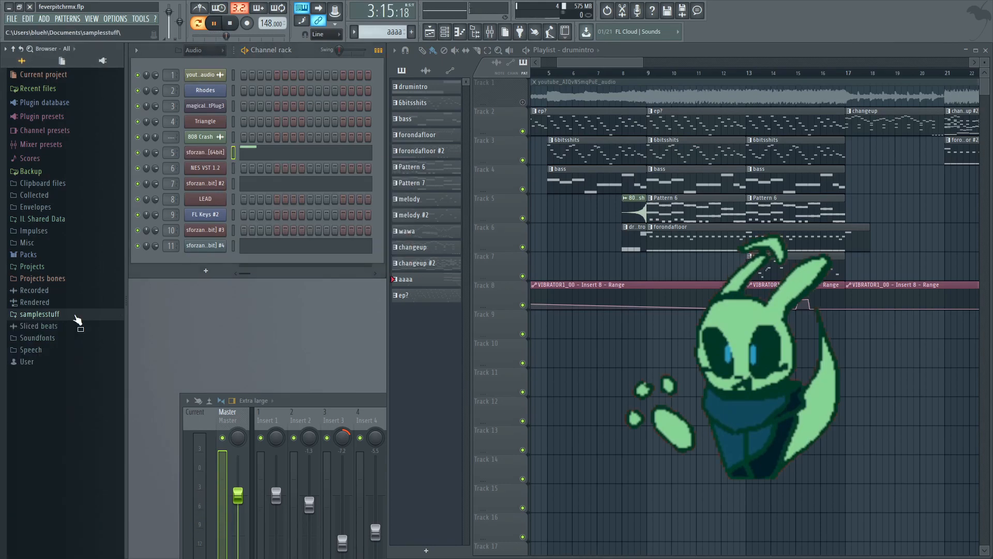
scroll(71, 362, "down", 7)
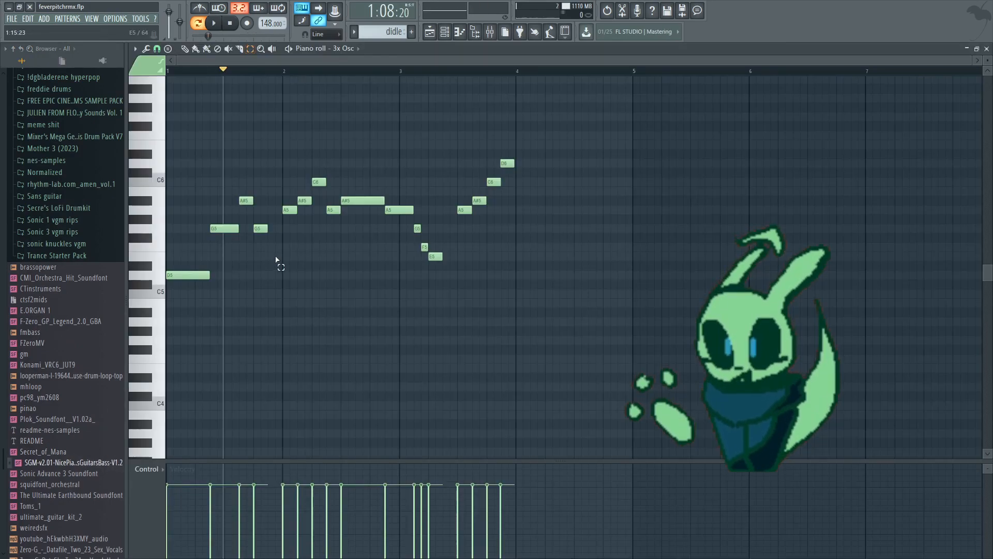
Duplicate the four opening notes of bar 1 at the start of bar 4 in the 3x Osc melody.
left_click_drag(279, 297, 198, 73)
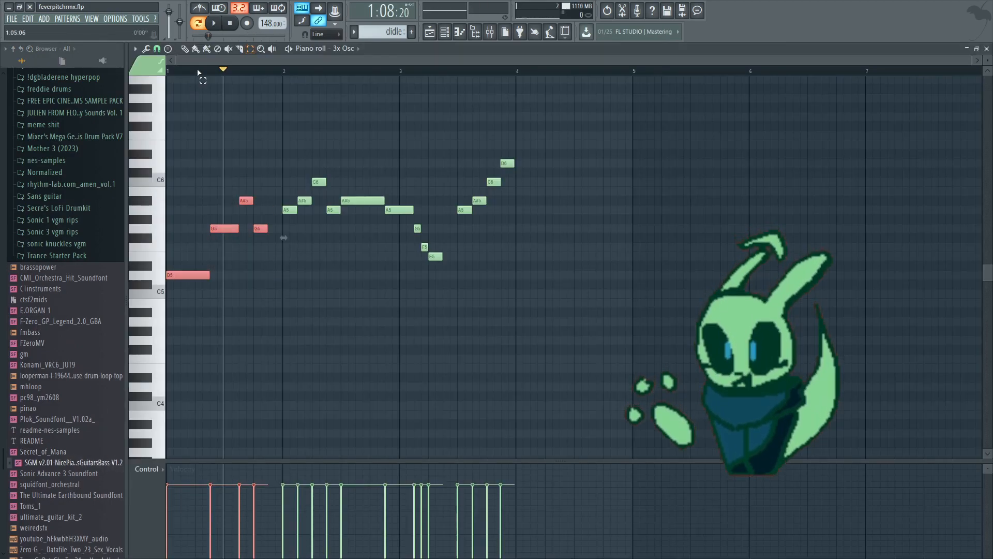
left_click_drag(194, 285, 539, 283)
scroll(538, 281, "up", 5)
left_click(479, 220, "ctrl")
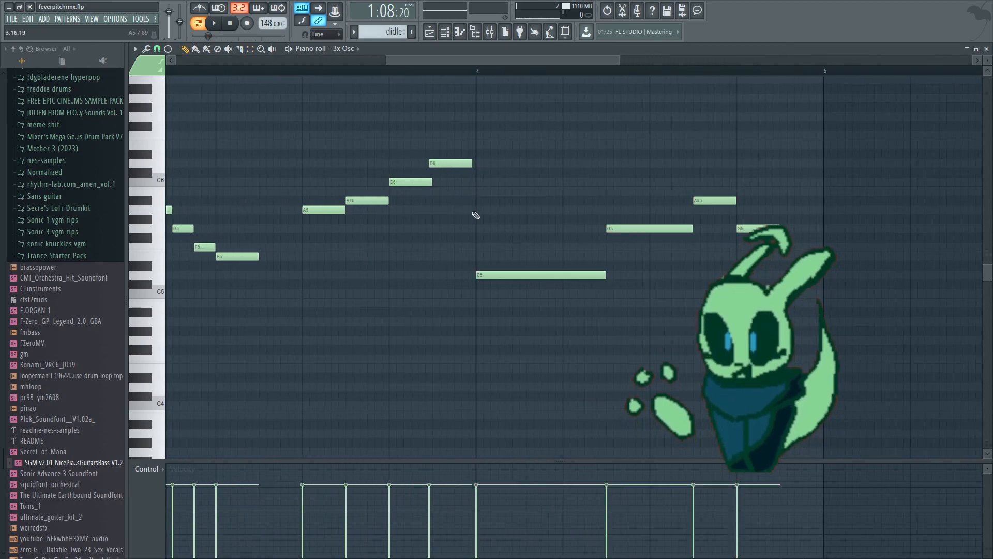
Rework the melody where the D6 note leads into the copied notes at the start of bar 4.
scroll(458, 189, "up", 2)
left_click(454, 164)
mouse_move(454, 163)
left_mouse_down()
mouse_move(490, 183)
mouse_move(486, 205)
left_mouse_up()
left_click(522, 276)
left_click_drag(494, 259, 309, 287)
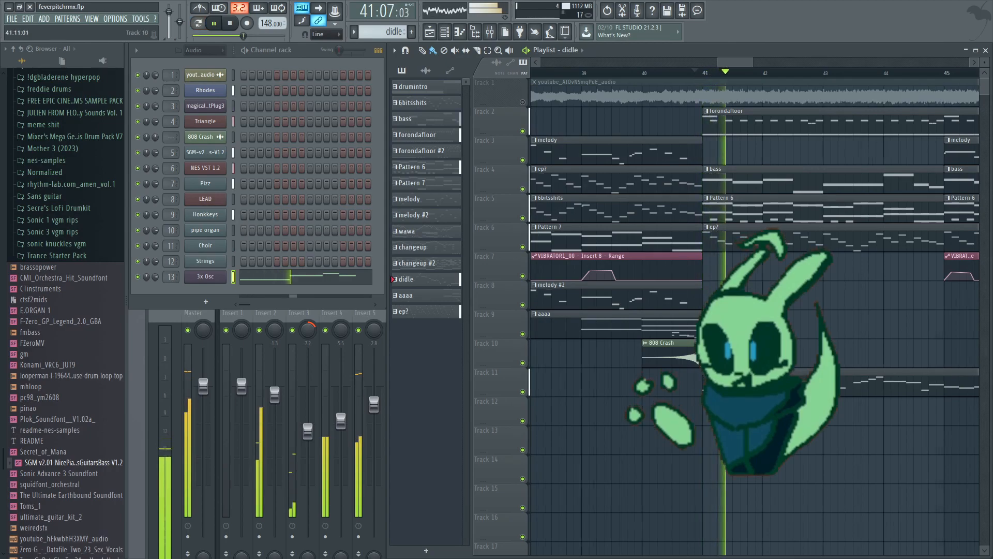
Bring the mixer forward, select Insert 13 and add a Fruity delay 2 effect to it.
scroll(740, 353, "down", 5)
left_click_drag(839, 353, 720, 354)
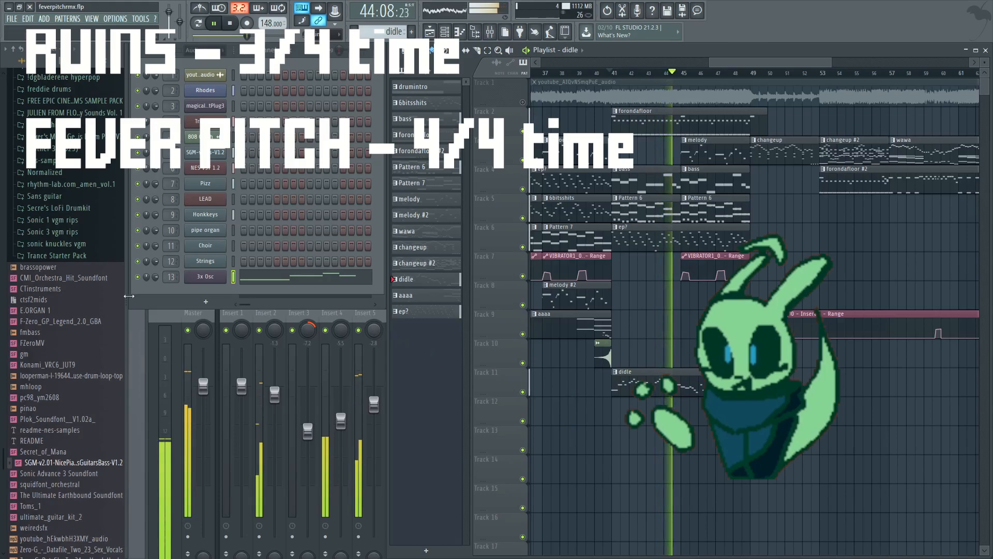
left_click(168, 324)
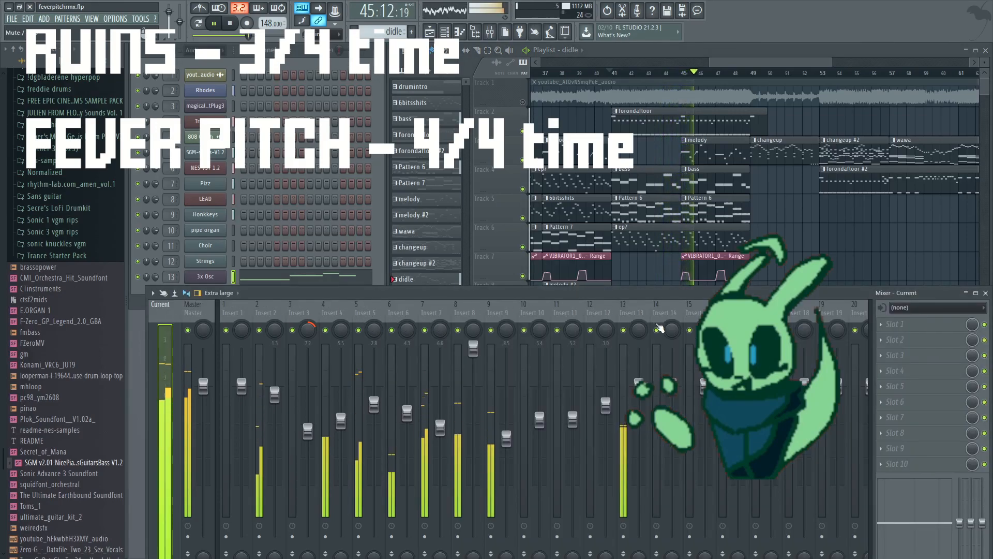
left_click(639, 314)
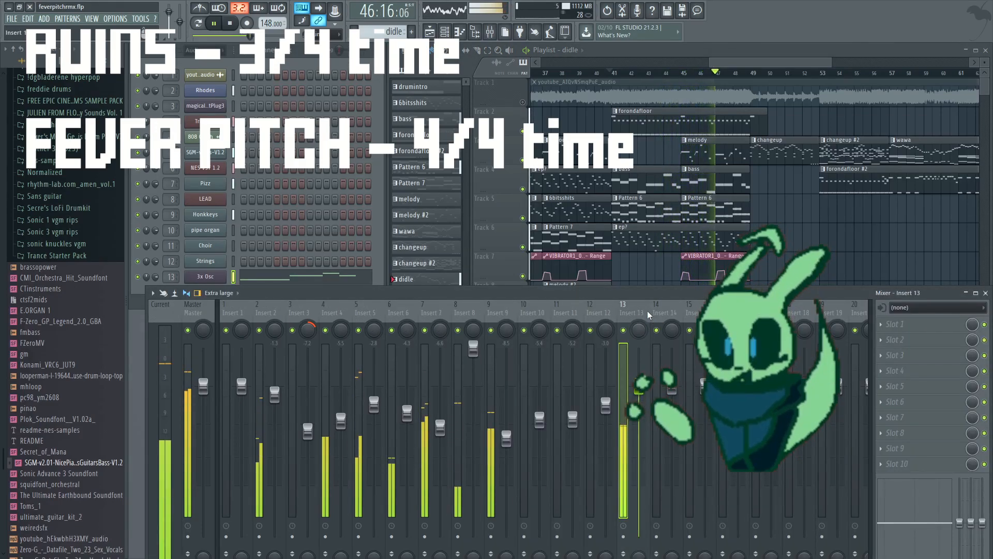
left_click(966, 343)
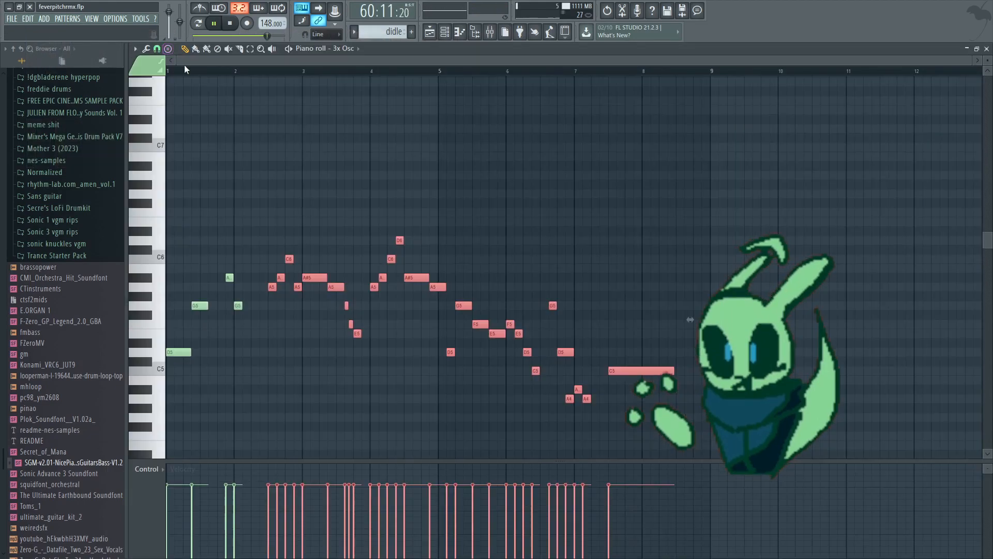
Play the didle pattern from its start and move the G5 note at bar 2 to begin slightly before the bar line.
left_click(169, 70)
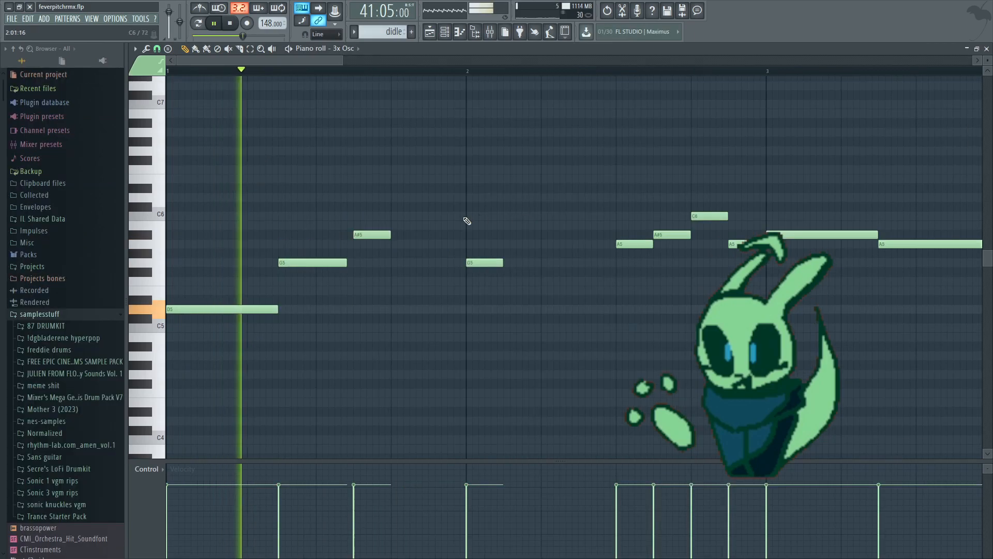
left_click_drag(499, 265, 451, 265)
left_click(455, 270)
right_click(457, 273)
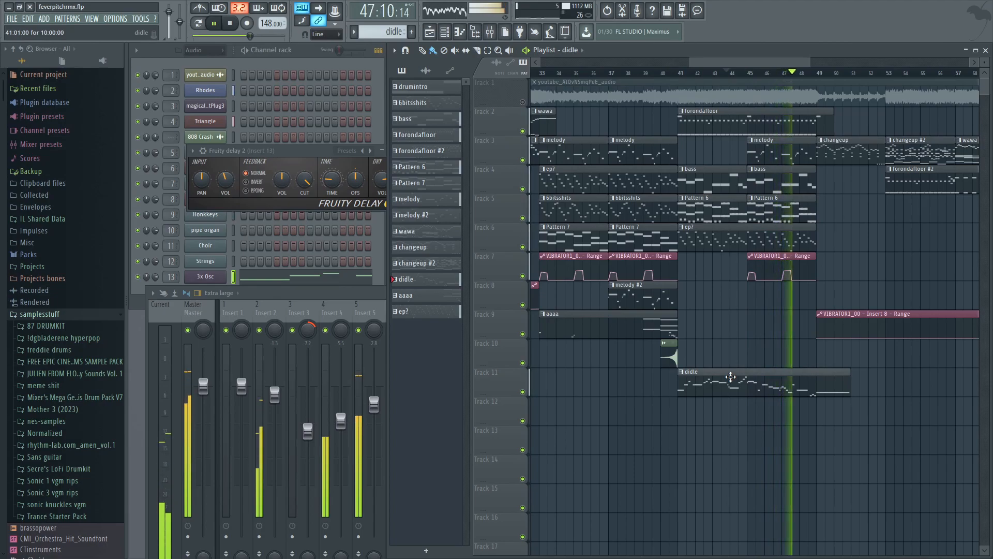
Move the Fruity delay 2 and mixer windows clear of the channel rack and make didle the active pattern.
left_click_drag(261, 151, 370, 68)
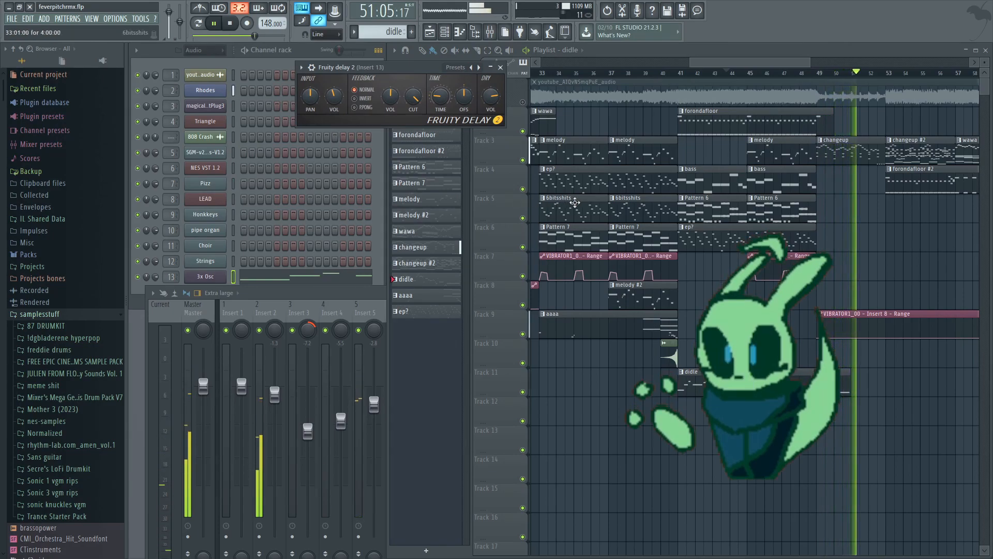
left_click_drag(250, 295, 234, 346)
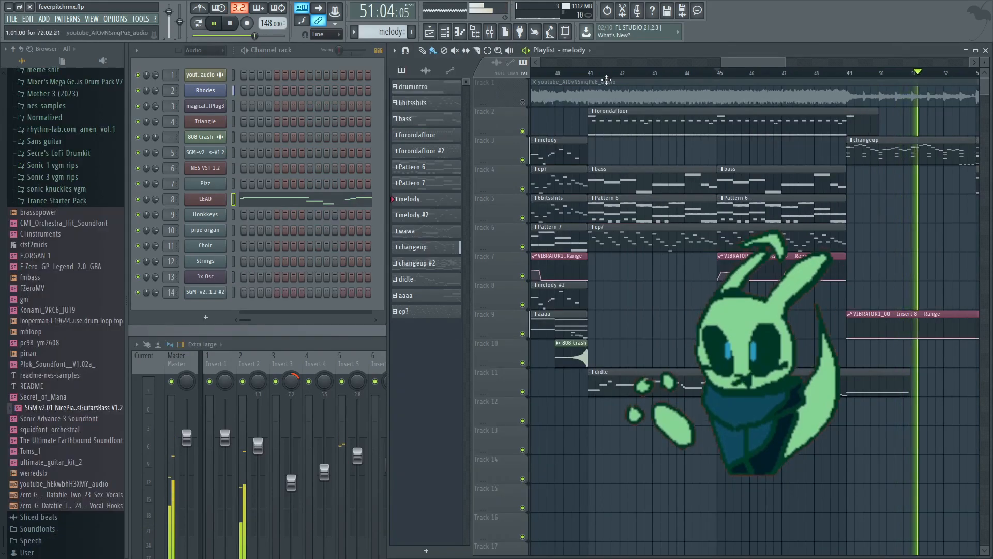
left_click(613, 383)
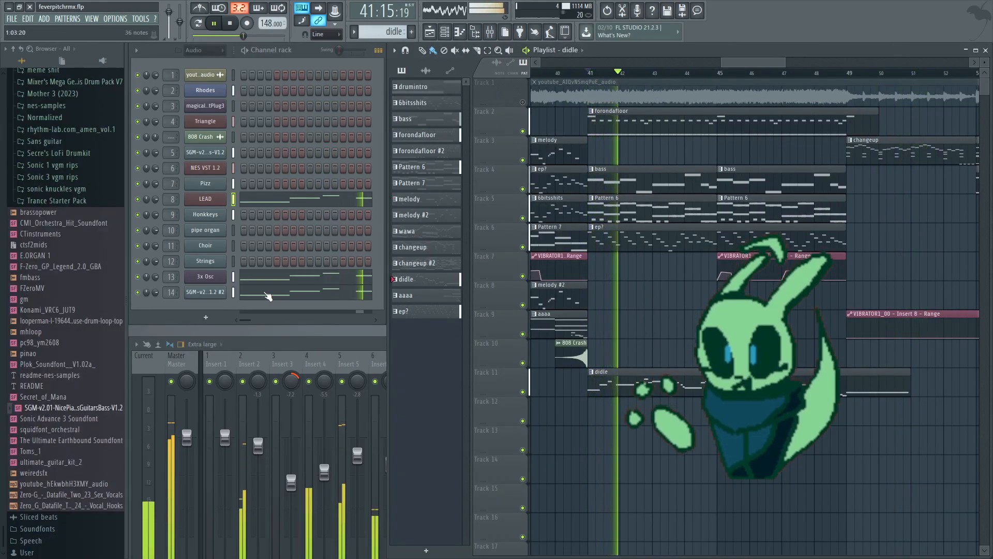
Open the LEAD channel's notes in the didle pattern, select them all and transpose them up one octave.
left_click(268, 201)
left_click(250, 50)
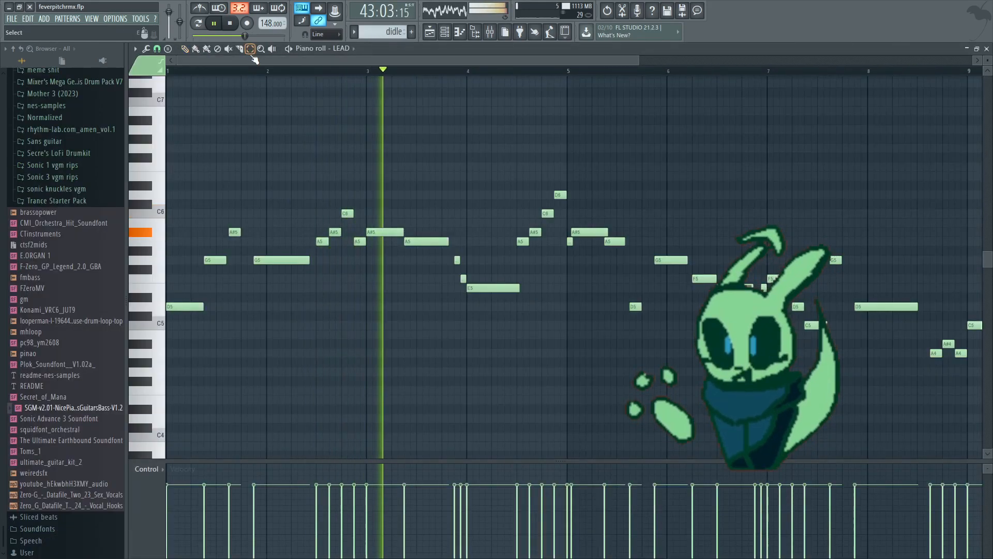
scroll(385, 194, "down", 3)
left_click_drag(730, 410, 46, 180)
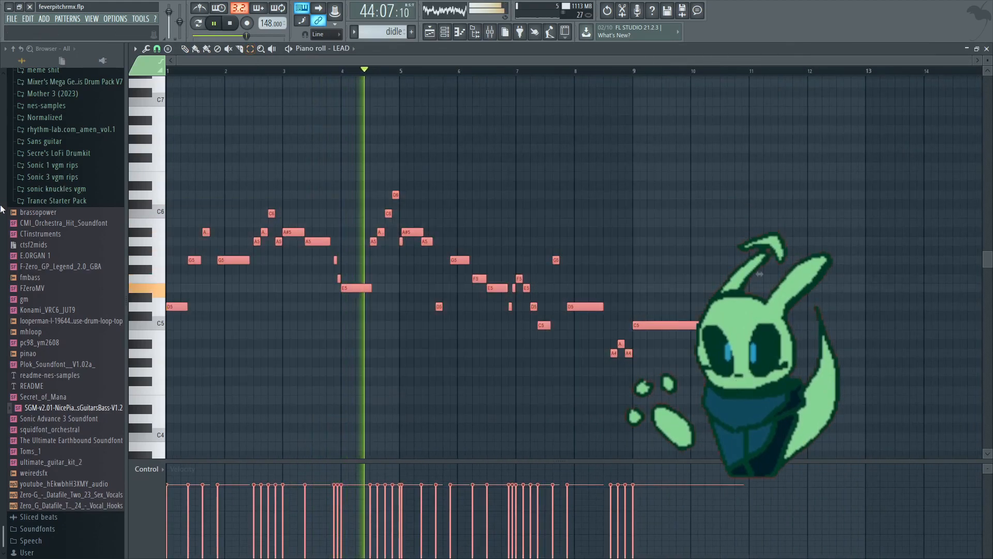
key("ctrl+Up")
Delete the LEAD notes in the first four bars of the didle pattern, keeping those from bar 5 onward.
scroll(393, 228, "up", 2)
left_click_drag(395, 231, 1, 35)
key("Delete")
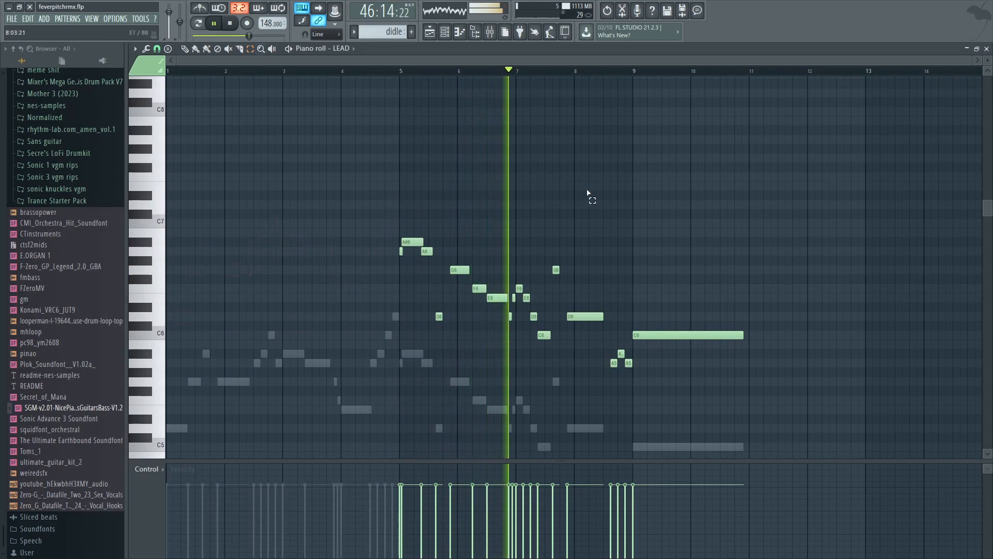
scroll(588, 298, "up", 3)
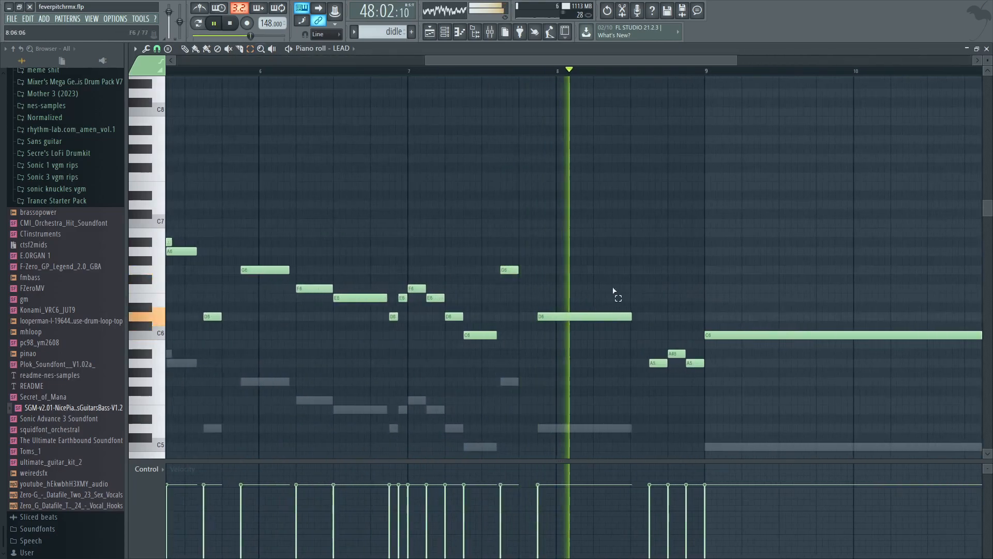
left_click_drag(685, 260, 325, 208)
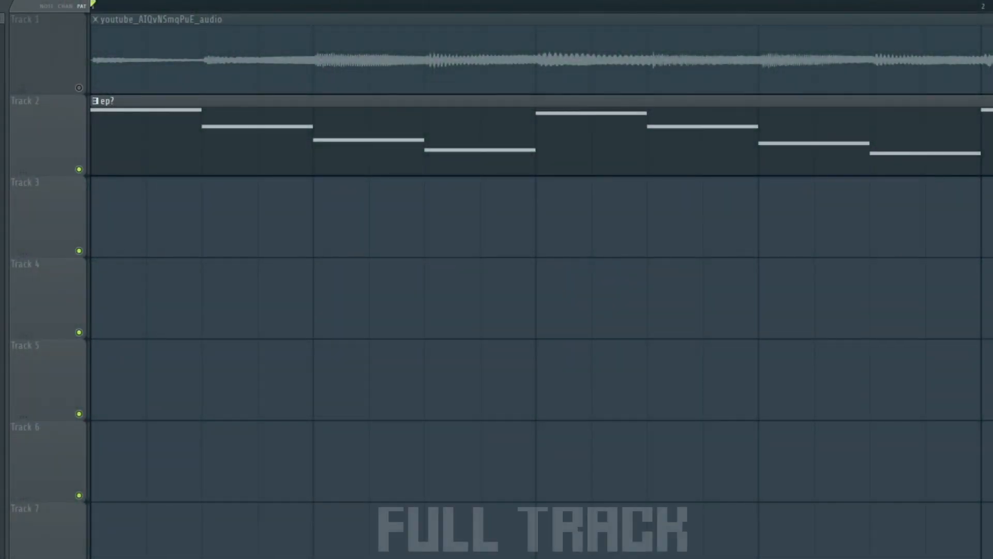
Play the full track from the beginning of the arrangement.
key("space")
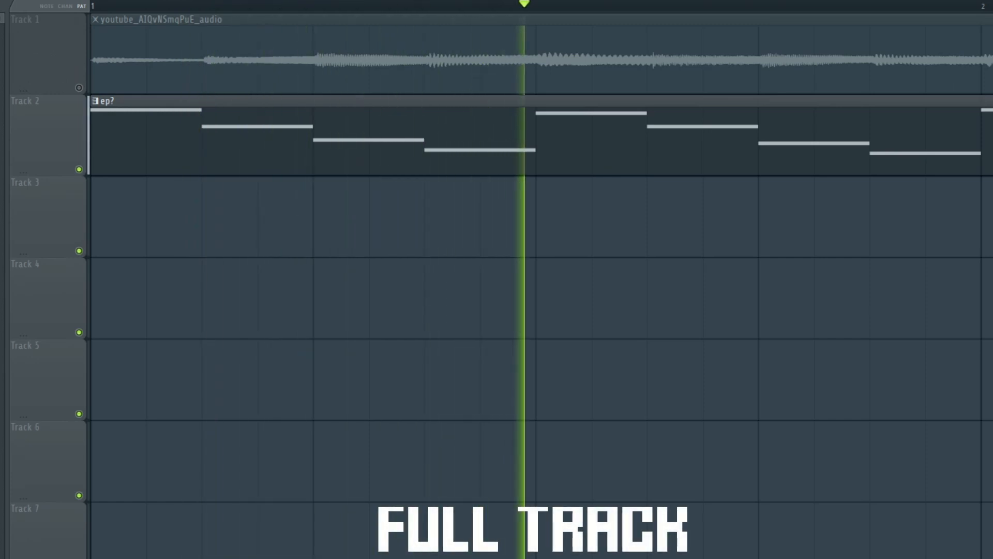